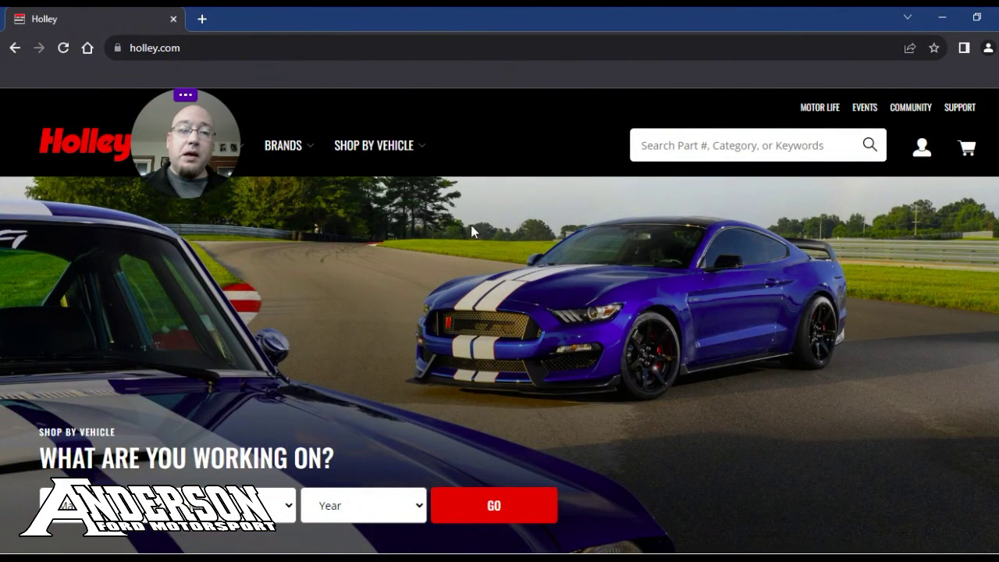
- Go from Holley's Support page through Fuel Injection to the Terminator X and X Max support page
{"action": "left_click", "coordinate": [967, 111]}
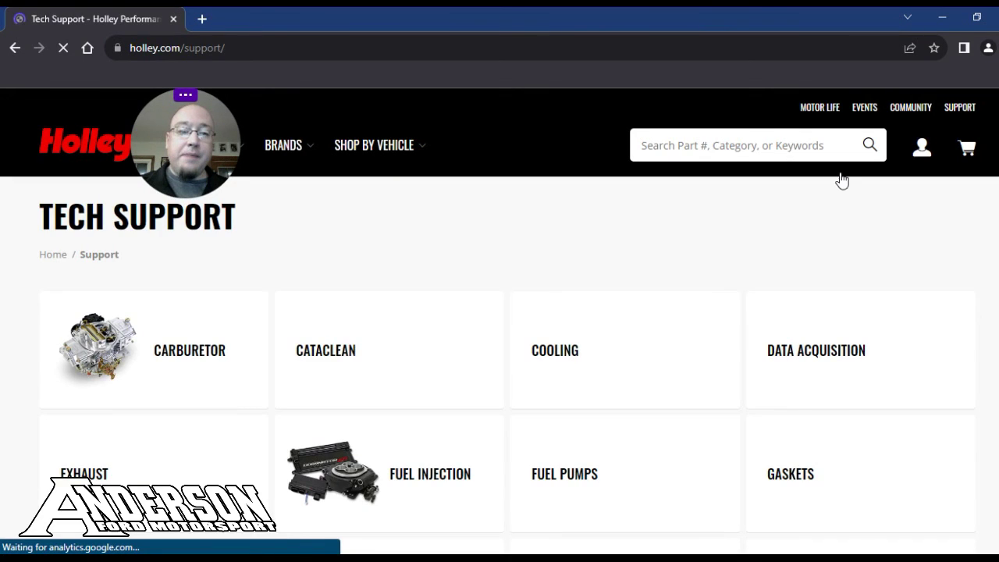
{"action": "left_click", "coordinate": [376, 482]}
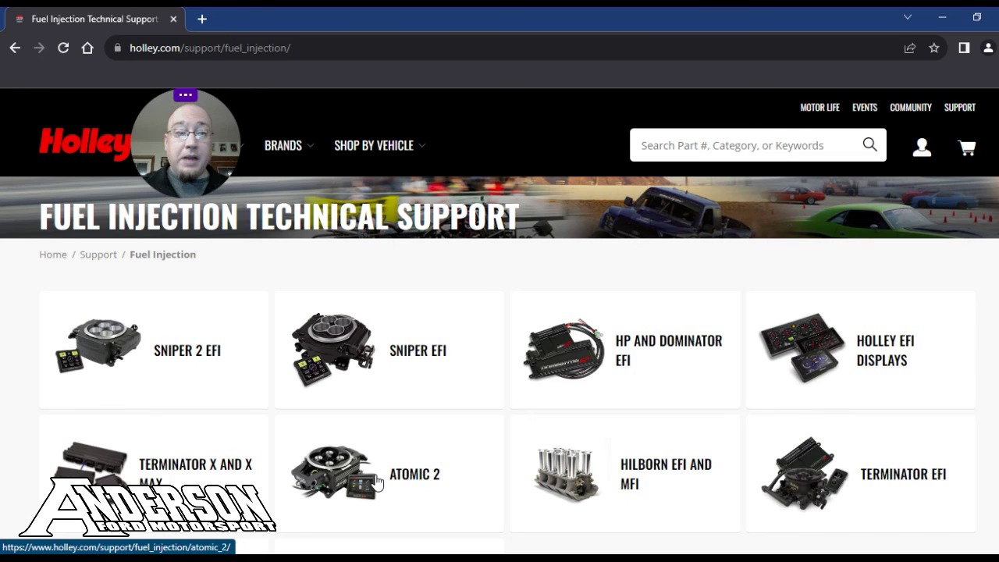
{"action": "left_click", "coordinate": [176, 476]}
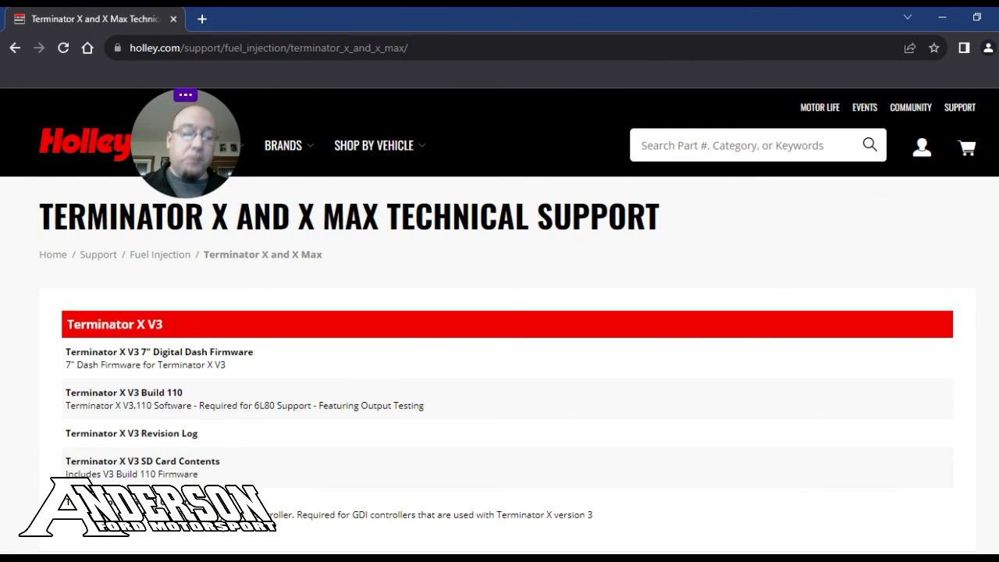
{"action": "scroll", "coordinate": [499, 312], "scroll_direction": "down", "scroll_amount": 3}
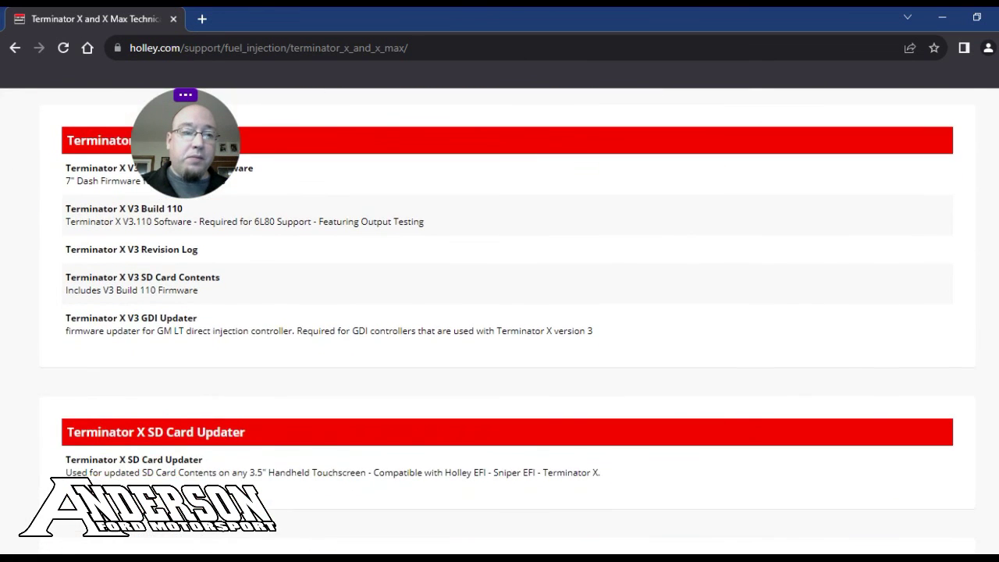
- Scroll to the Terminator X V2 downloads, highlight the Build 80 firmware line, then minimize the browser
{"action": "scroll", "coordinate": [500, 313], "scroll_direction": "down", "scroll_amount": 5}
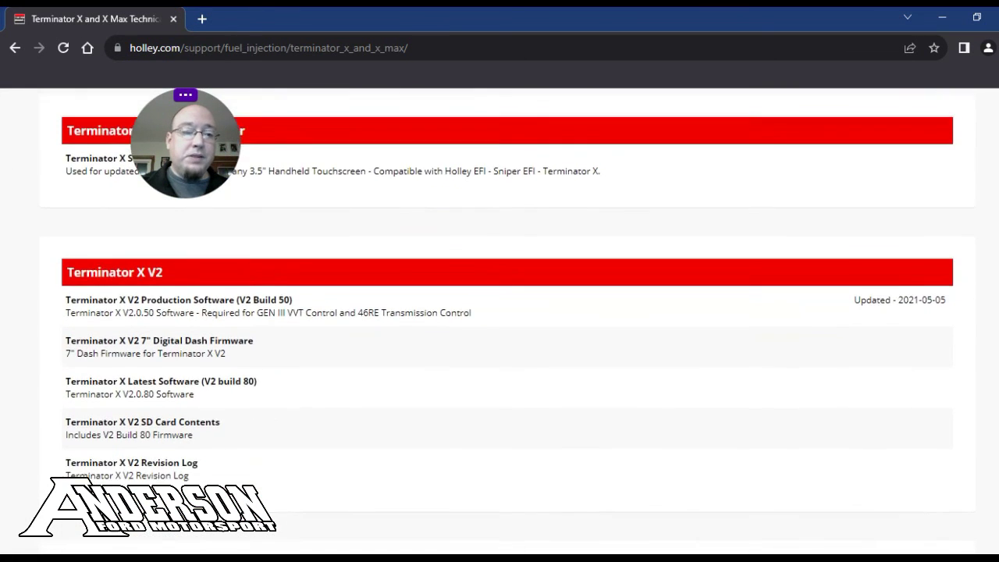
{"action": "scroll", "coordinate": [500, 313], "scroll_direction": "down", "scroll_amount": 1}
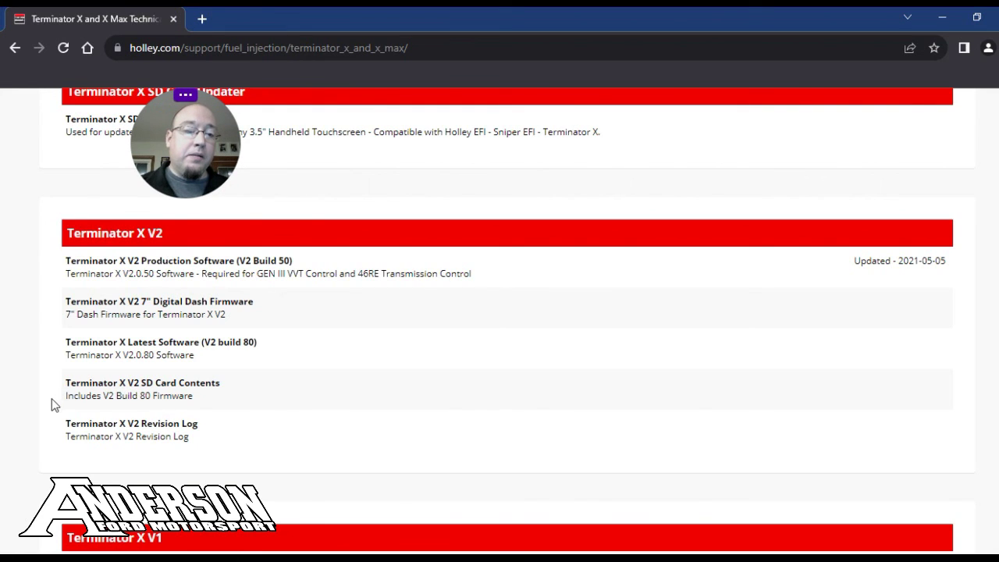
{"action": "left_click_drag", "start_coordinate": [66, 399], "coordinate": [260, 401]}
{"action": "left_click", "coordinate": [277, 401]}
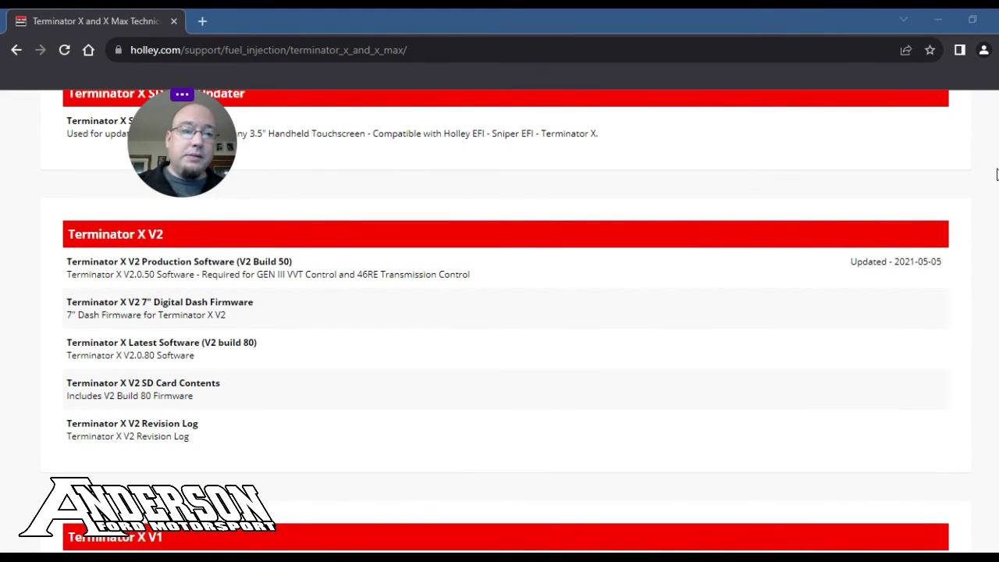
{"action": "left_click", "coordinate": [940, 21]}
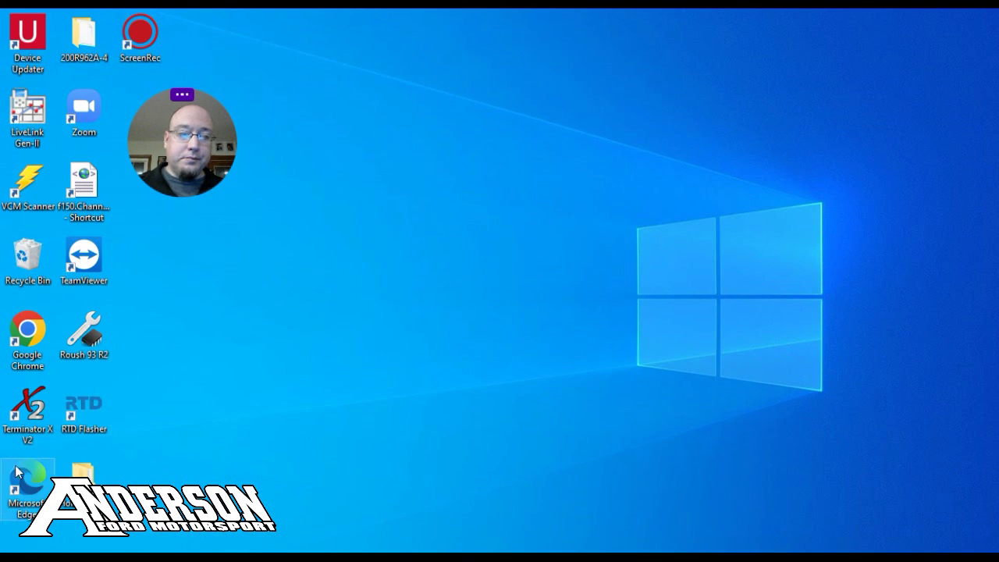
- Launch Terminator X V2, open the TFI_NA_SBF_MPFI.terx global file, then minimize the program
{"action": "double_click", "coordinate": [33, 424]}
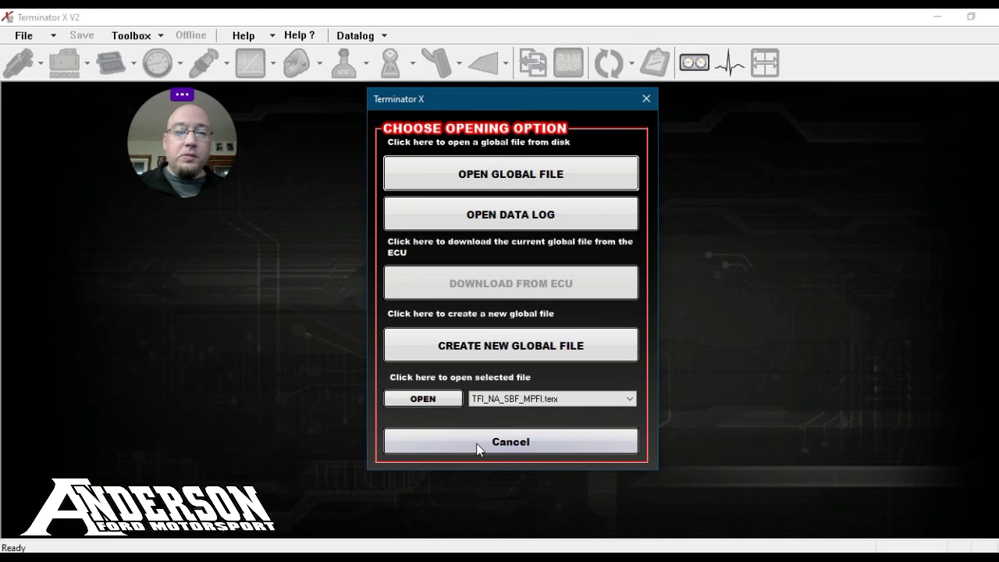
{"action": "left_click", "coordinate": [446, 398]}
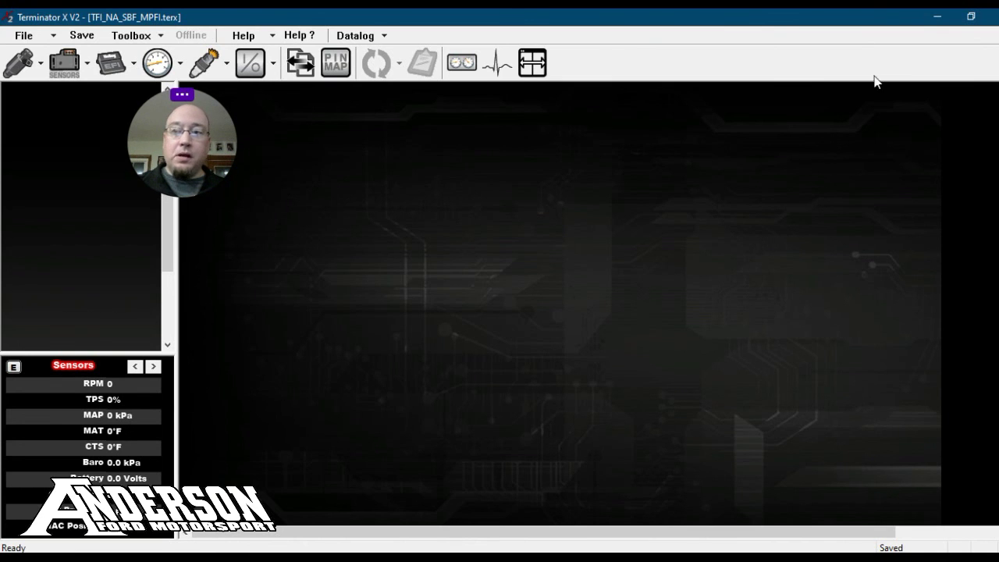
{"action": "left_click", "coordinate": [937, 18]}
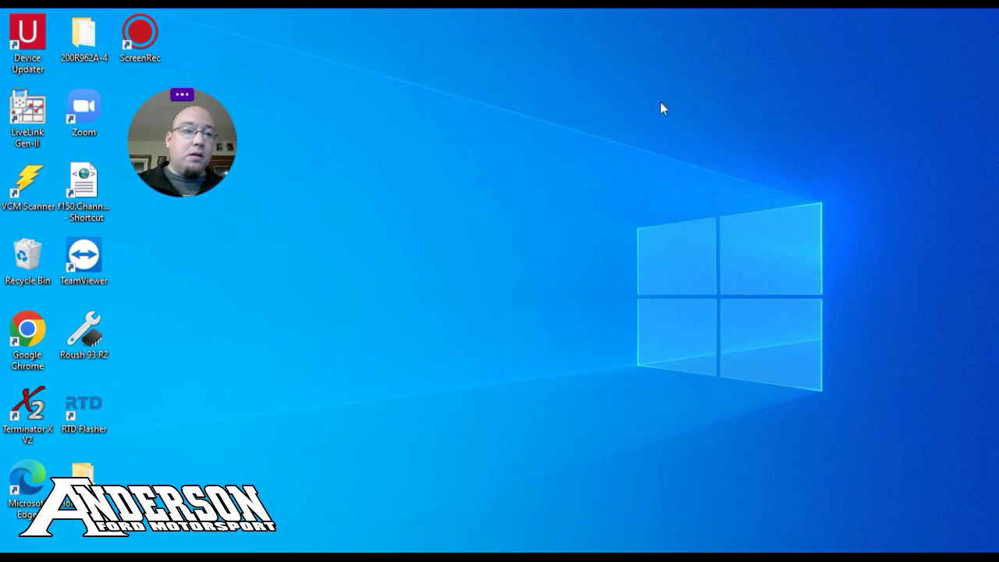
- Browse the 200R962A-4 desktop folder, then minimize the Explorer window
{"action": "double_click", "coordinate": [76, 36]}
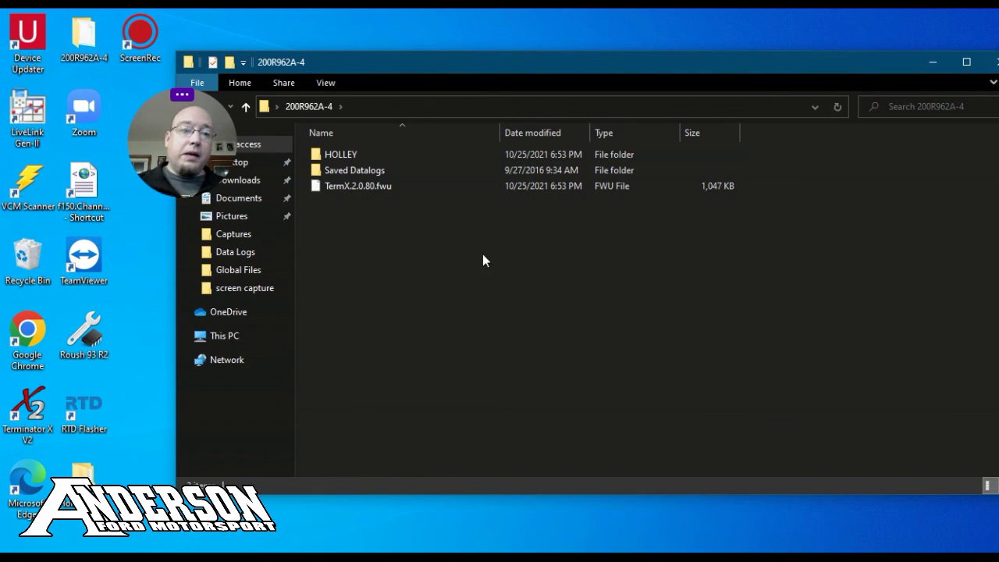
{"action": "left_click", "coordinate": [933, 62]}
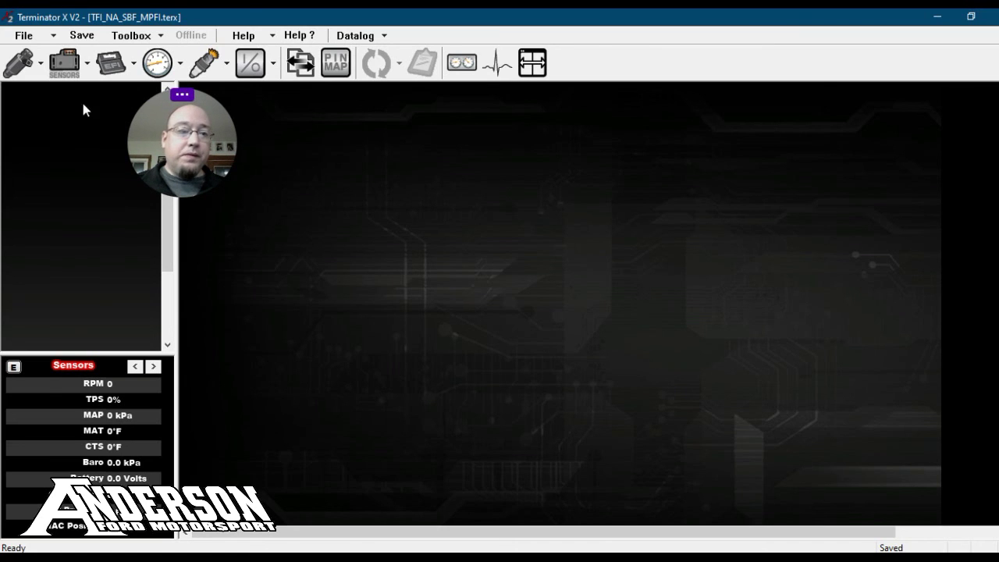
- Set the CTS coolant sensor type to Ford Modular CTS
{"action": "left_click", "coordinate": [113, 66]}
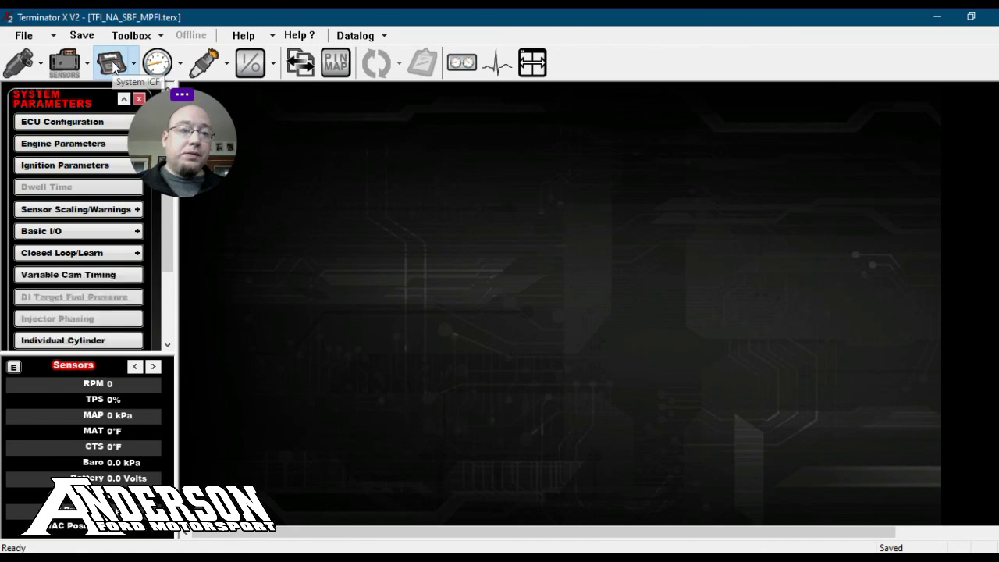
{"action": "left_click", "coordinate": [69, 142]}
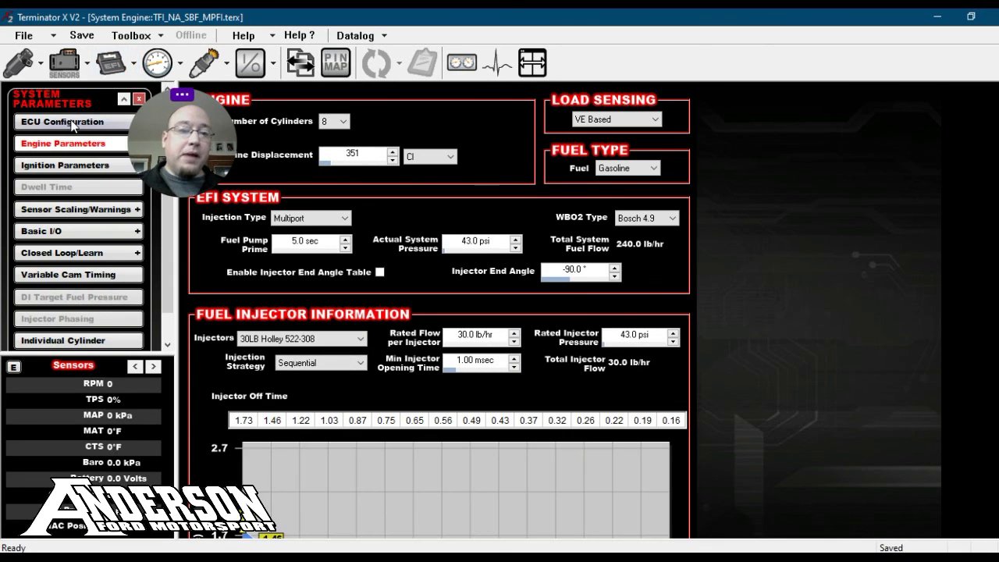
{"action": "left_click", "coordinate": [62, 68]}
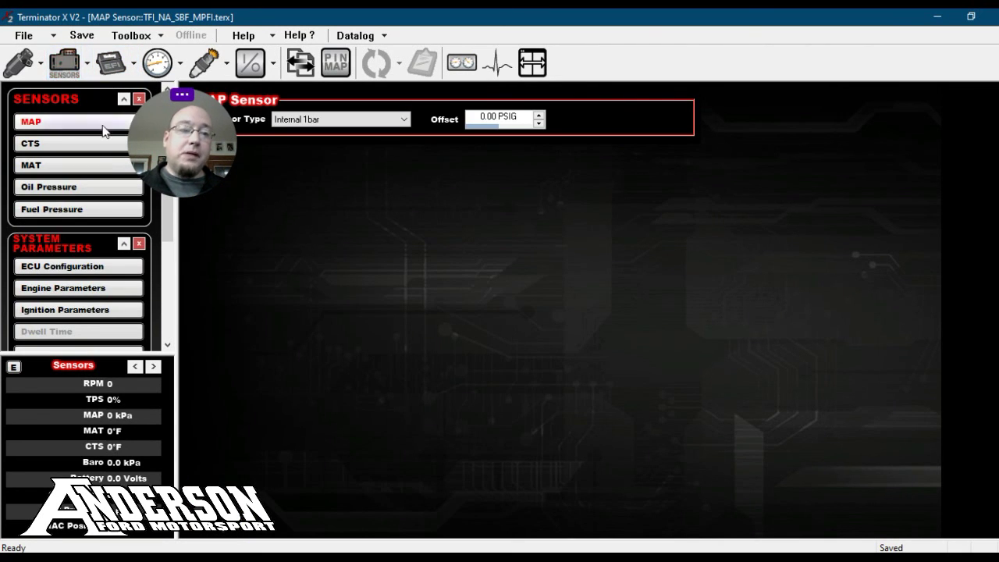
{"action": "left_click", "coordinate": [86, 145]}
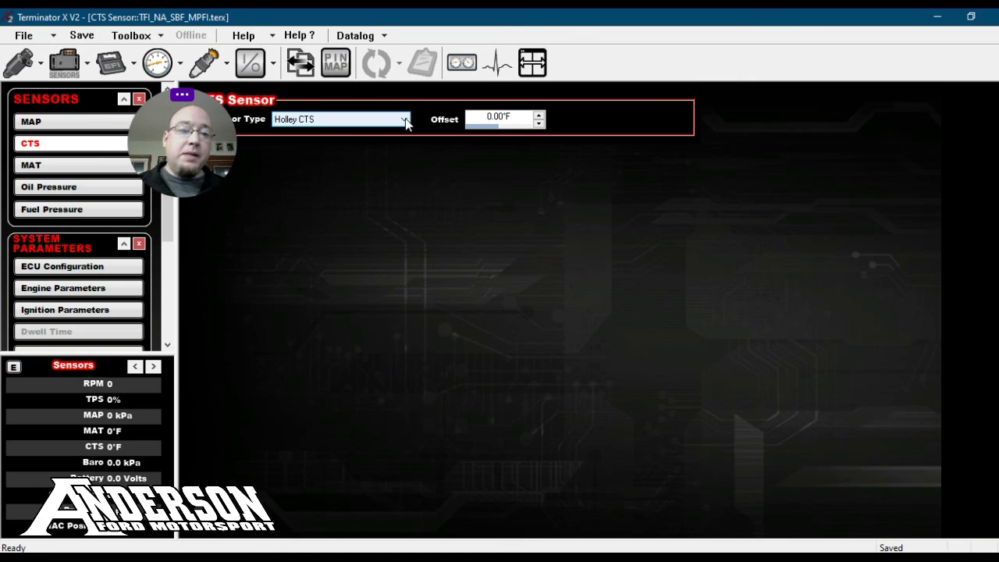
{"action": "left_click", "coordinate": [404, 120]}
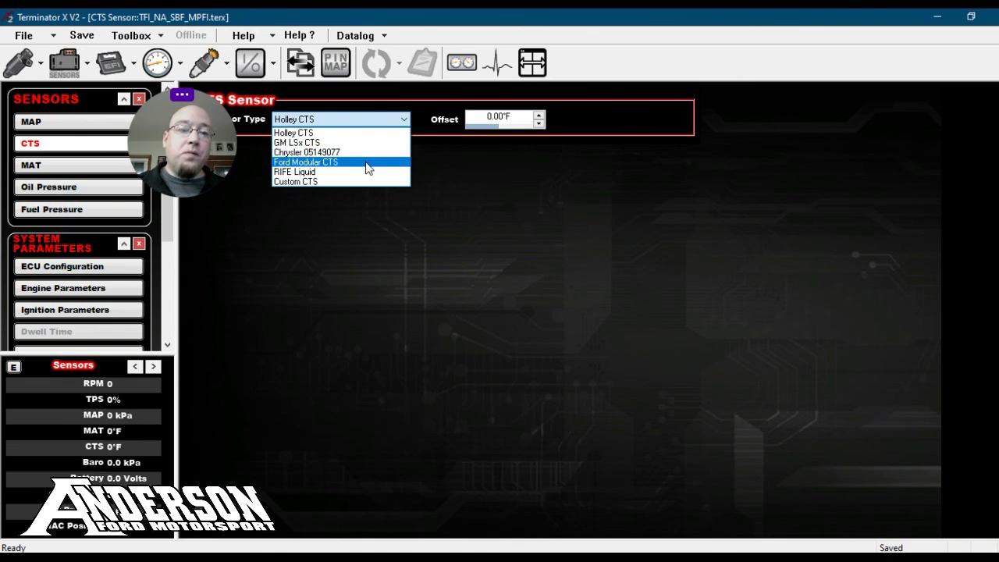
{"action": "left_click", "coordinate": [367, 164]}
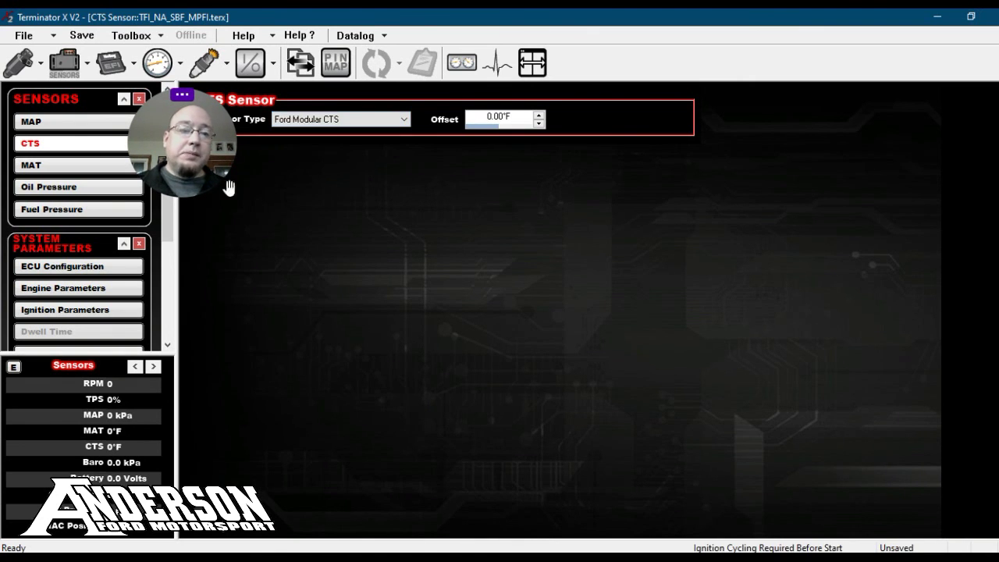
- Set the MAT air temperature sensor type to Ford Modular MAT
{"action": "left_click", "coordinate": [106, 166]}
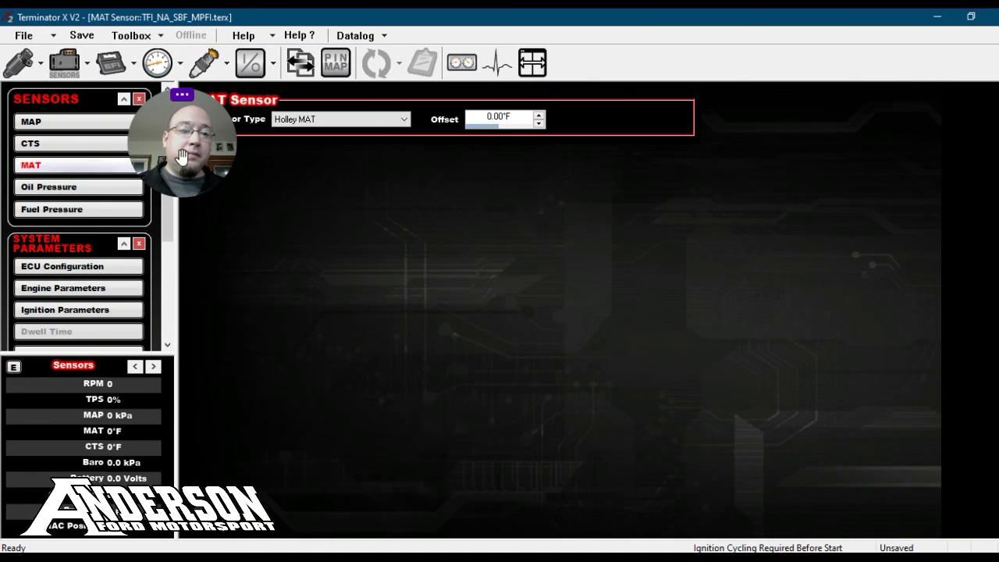
{"action": "left_click", "coordinate": [405, 120]}
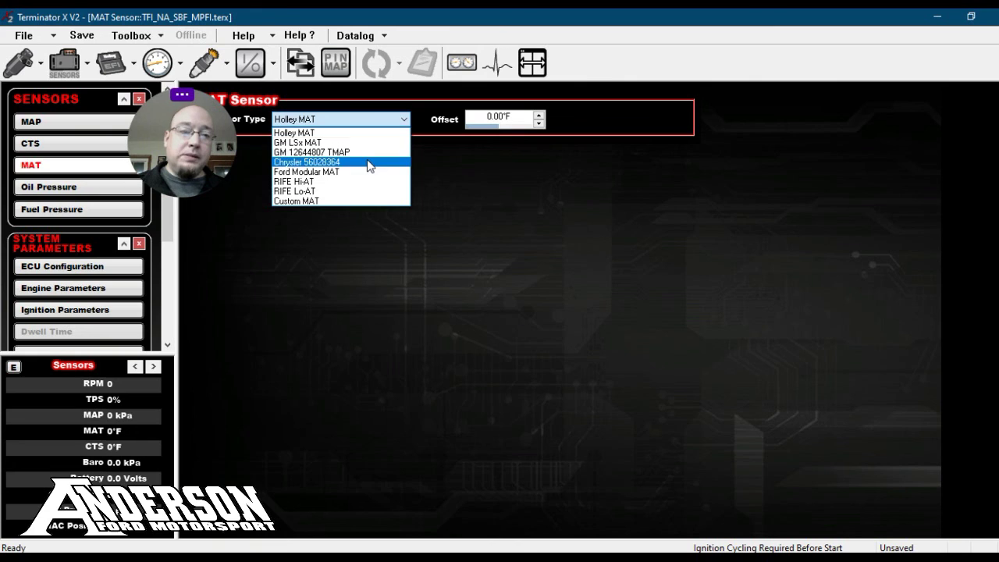
{"action": "left_click", "coordinate": [366, 172]}
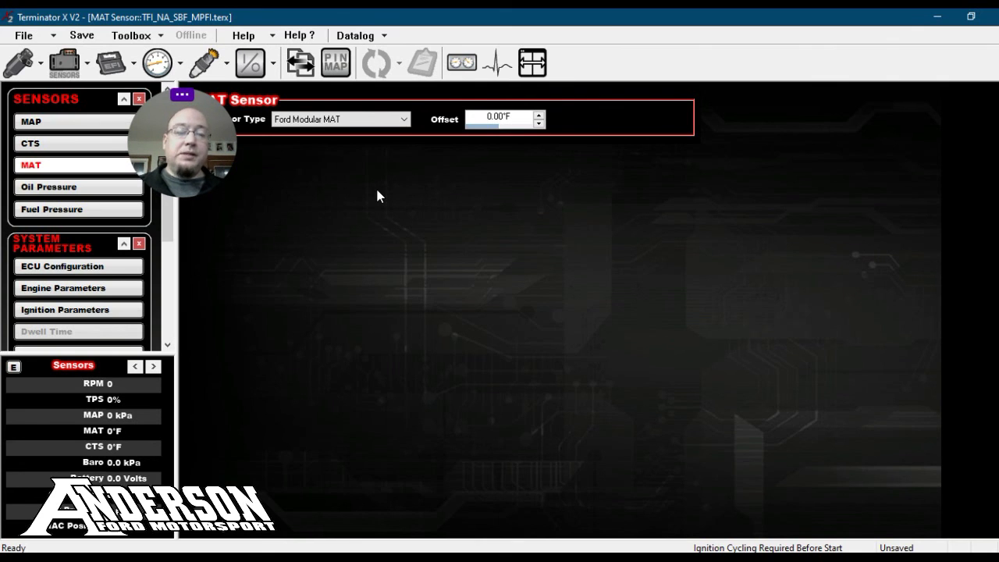
{"action": "mouse_move", "coordinate": [188, 101]}
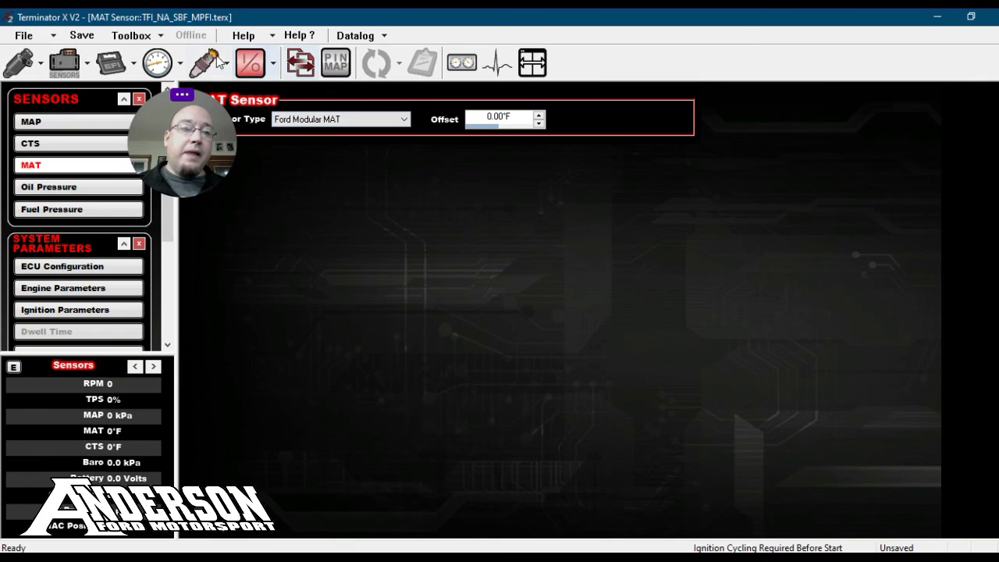
- Set the idle control strategy to 5.0L Ford with a PWM IAC type
{"action": "left_click", "coordinate": [158, 64]}
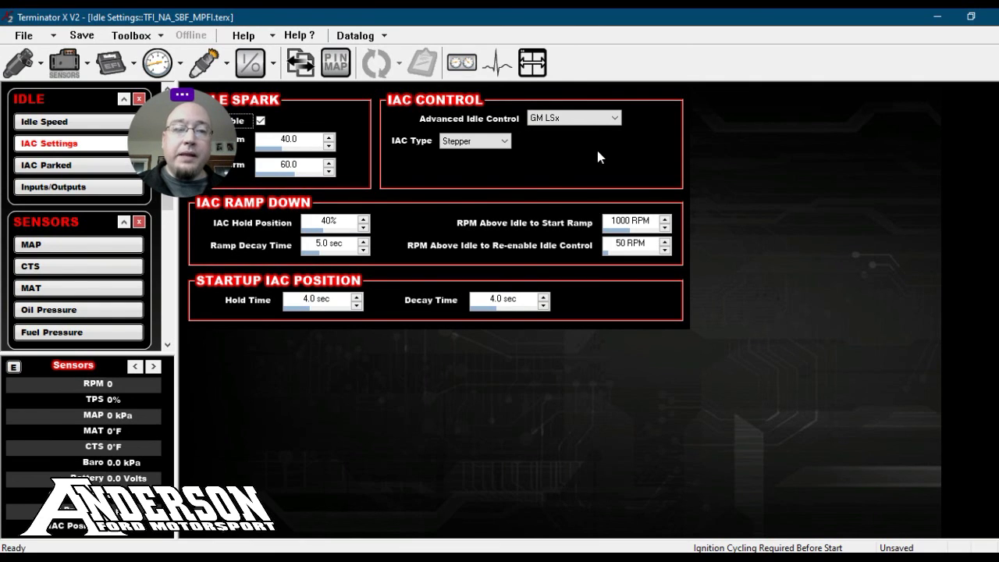
{"action": "left_click", "coordinate": [615, 117]}
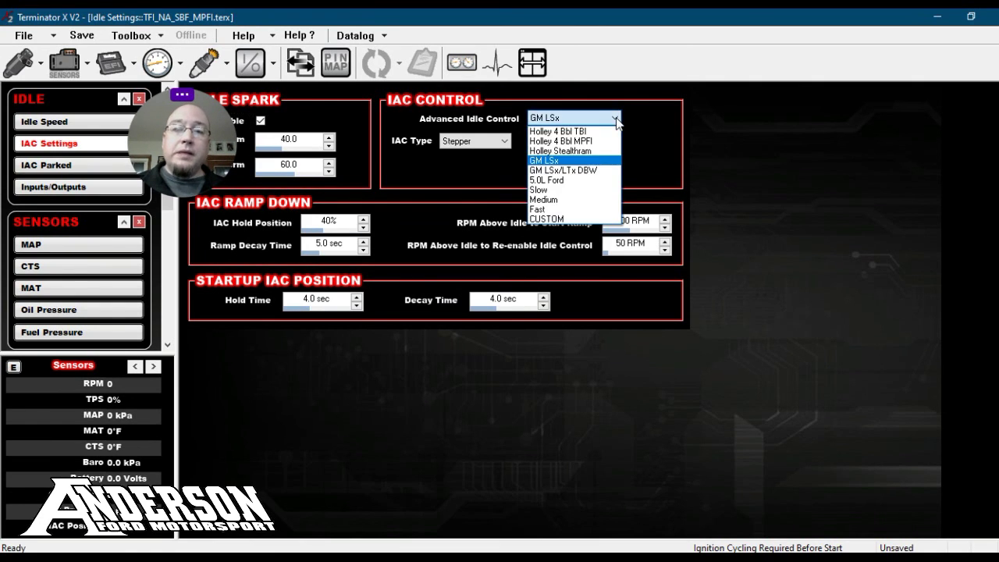
{"action": "left_click", "coordinate": [575, 180]}
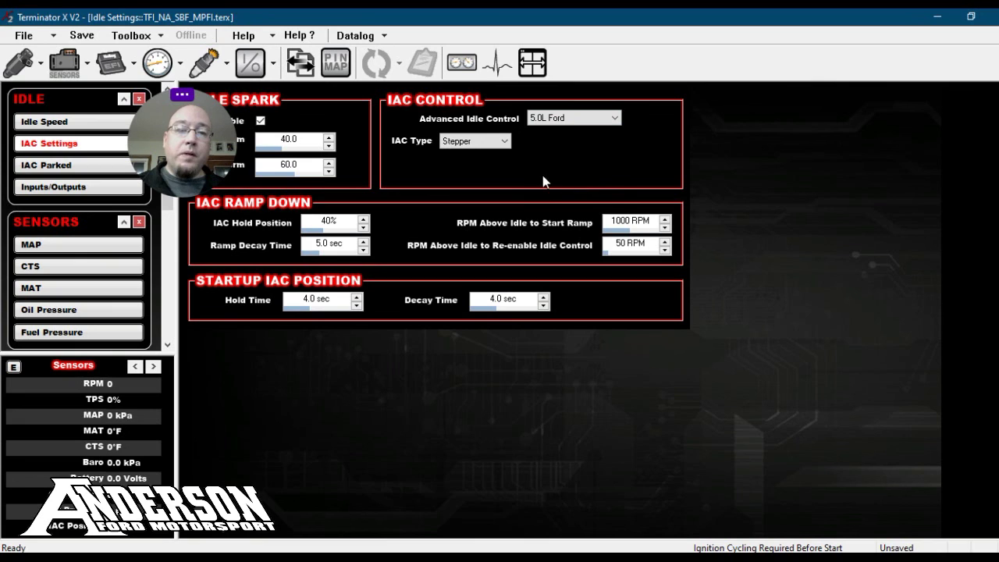
{"action": "left_click", "coordinate": [505, 146]}
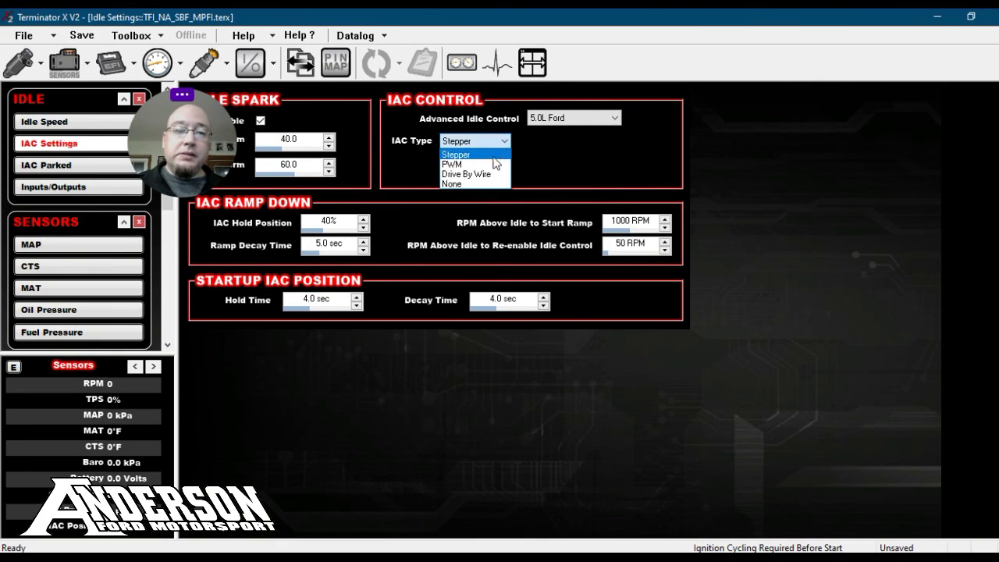
{"action": "left_click", "coordinate": [492, 164]}
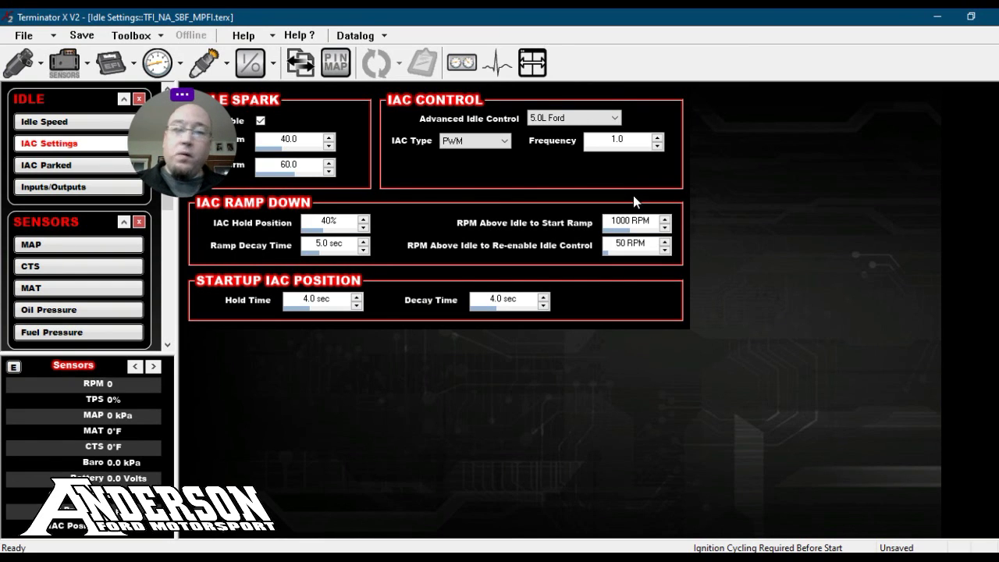
- Set the IAC frequency to 300.0 and the idle spark P Term to 80.0
{"action": "double_click", "coordinate": [623, 141]}
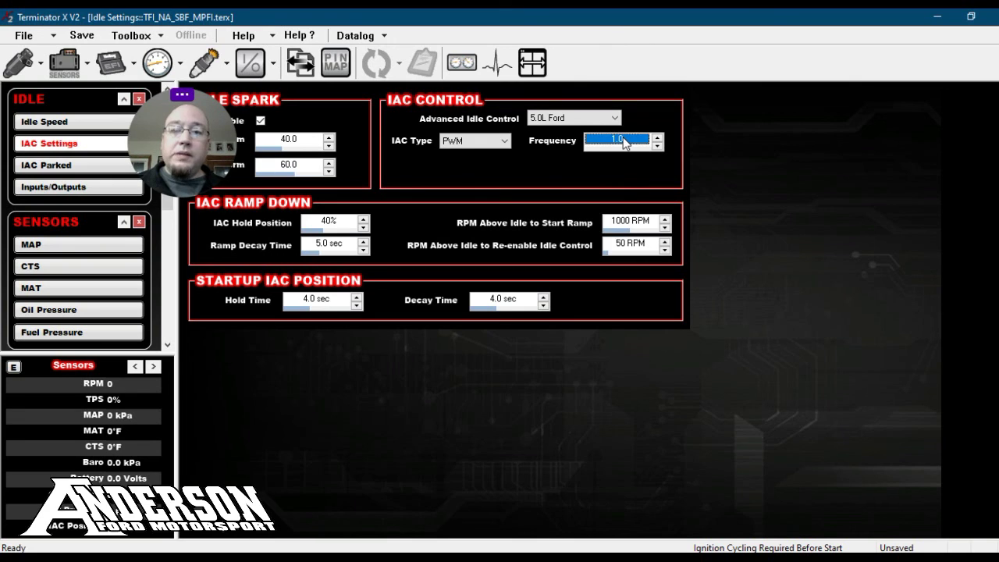
{"action": "type", "text": "300"}
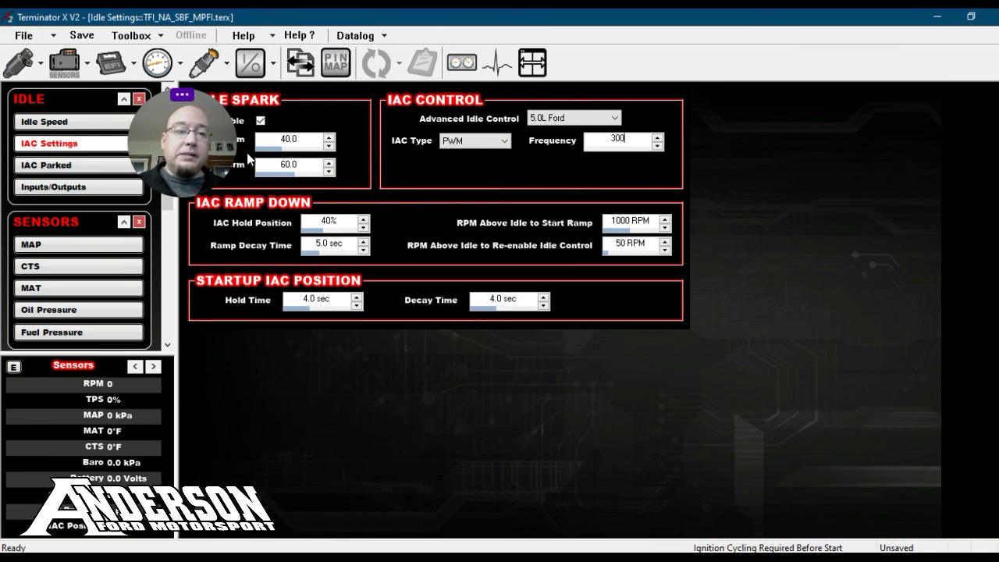
{"action": "left_click", "coordinate": [284, 143]}
{"action": "type", "text": "80"}
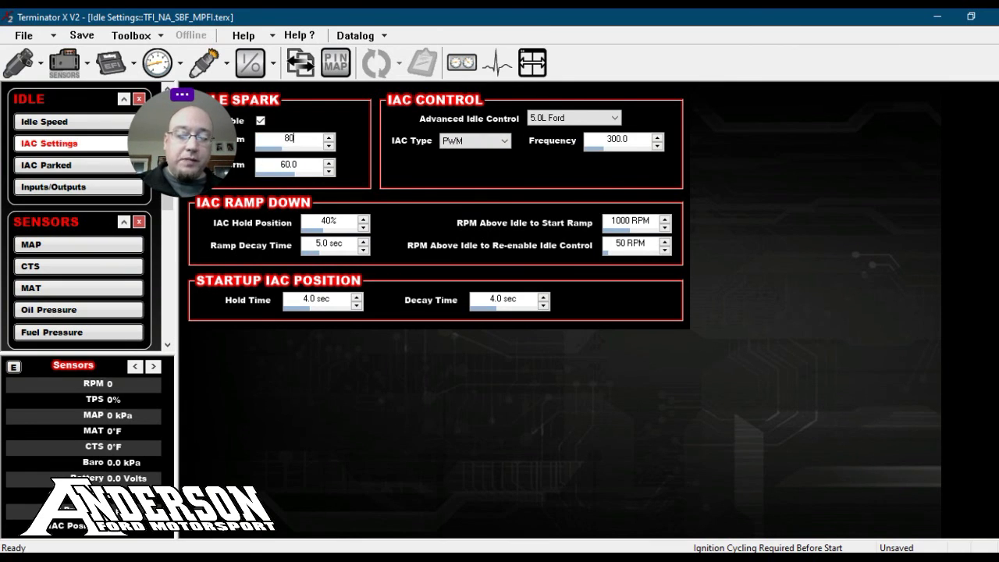
{"action": "key", "text": "Tab"}
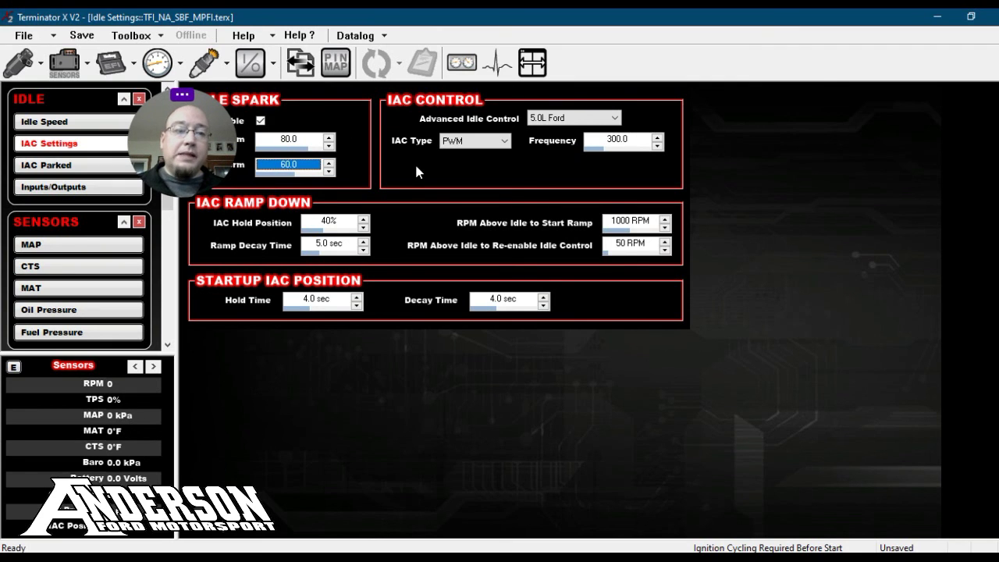
{"action": "left_click_drag", "start_coordinate": [209, 140], "coordinate": [154, 144]}
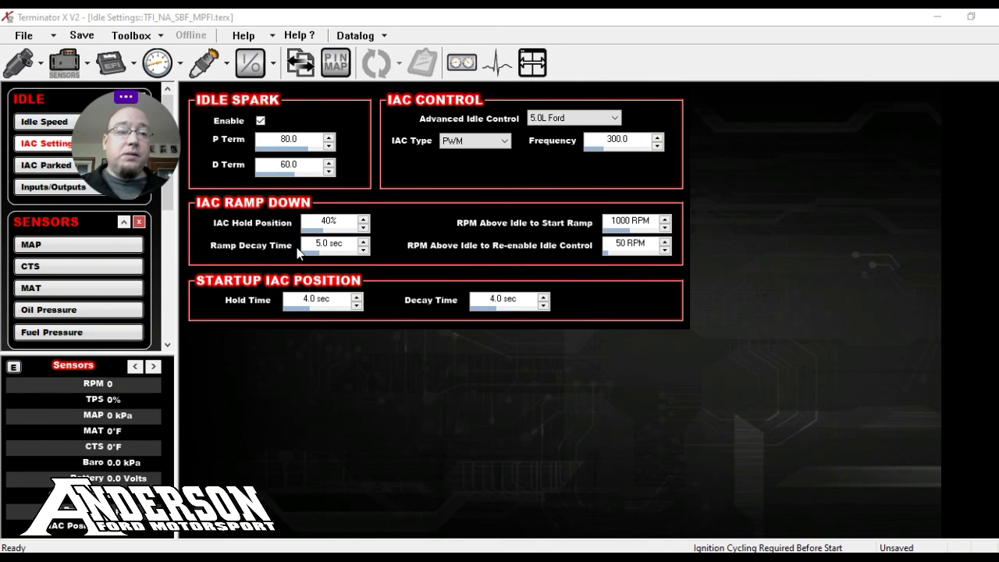
{"action": "left_click_drag", "start_coordinate": [169, 151], "coordinate": [272, 129]}
- Show the IAC Parked position curve and select its entire row of values
{"action": "left_click", "coordinate": [80, 174]}
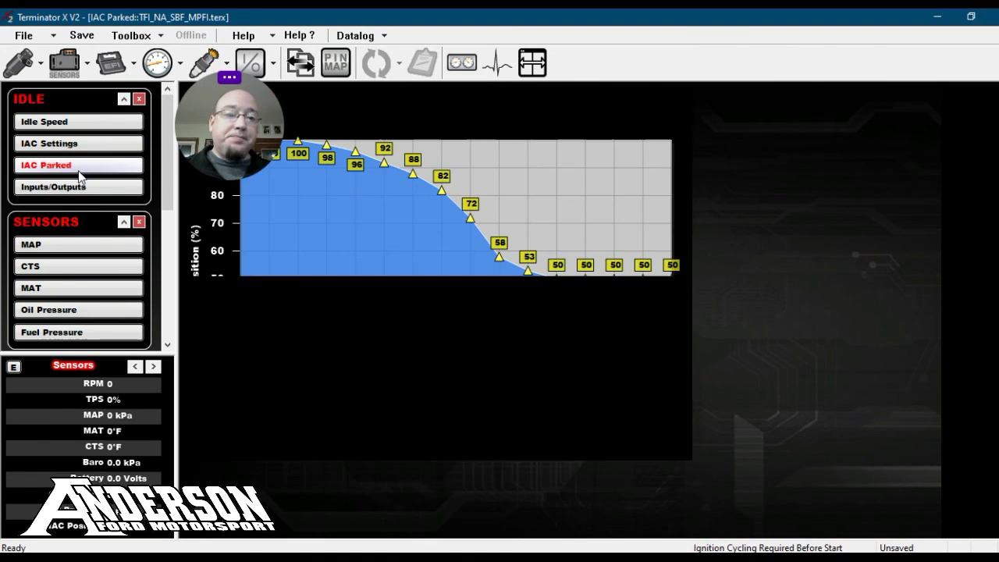
{"action": "left_click", "coordinate": [55, 123]}
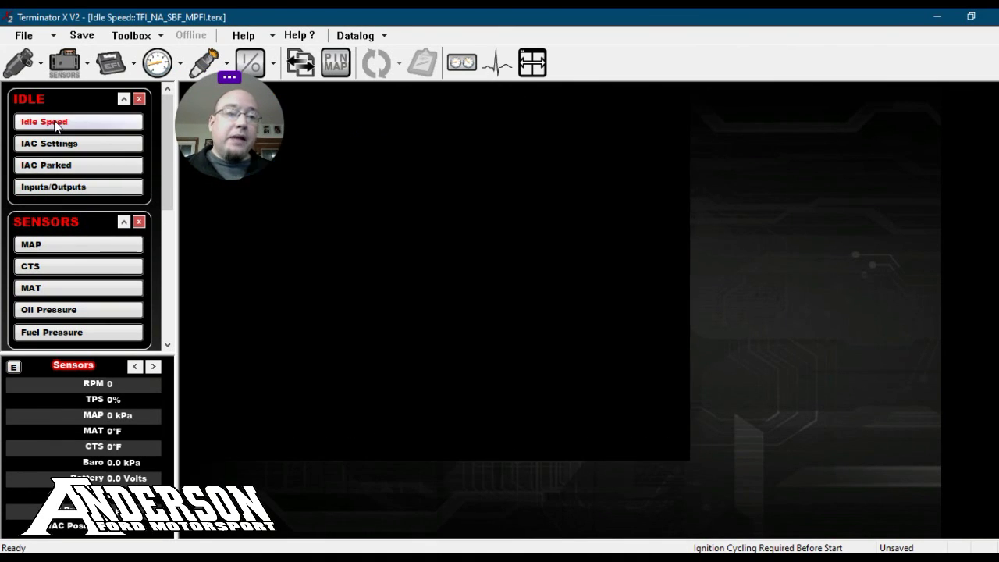
{"action": "left_click", "coordinate": [56, 168]}
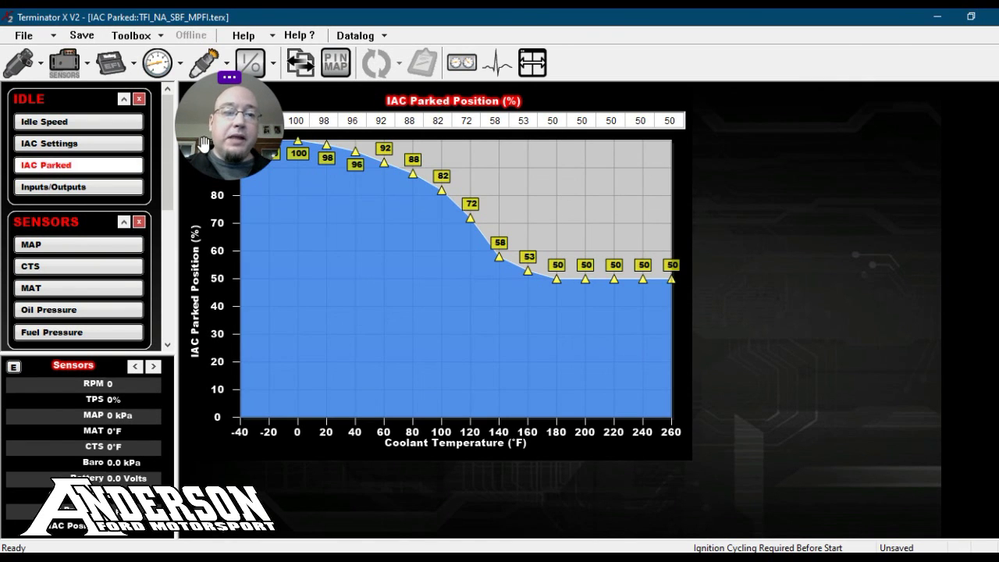
{"action": "left_click_drag", "start_coordinate": [201, 144], "coordinate": [129, 156]}
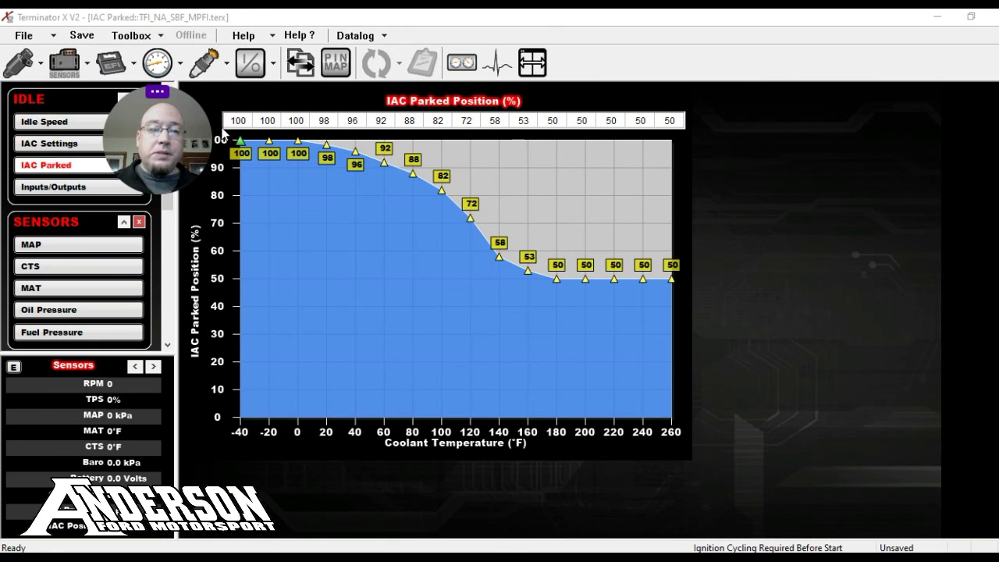
{"action": "left_click_drag", "start_coordinate": [236, 121], "coordinate": [671, 117]}
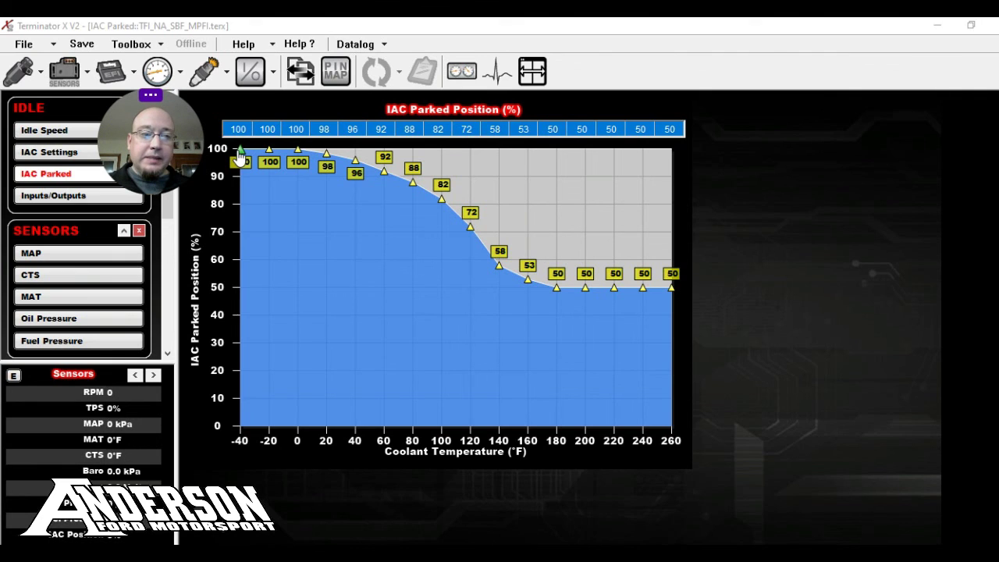
- Lower the IAC Parked points from -40°F to 120°F to 63, 63, 62, 62, 59, 55, 51, 49, 52%
{"action": "left_click_drag", "start_coordinate": [239, 153], "coordinate": [260, 248]}
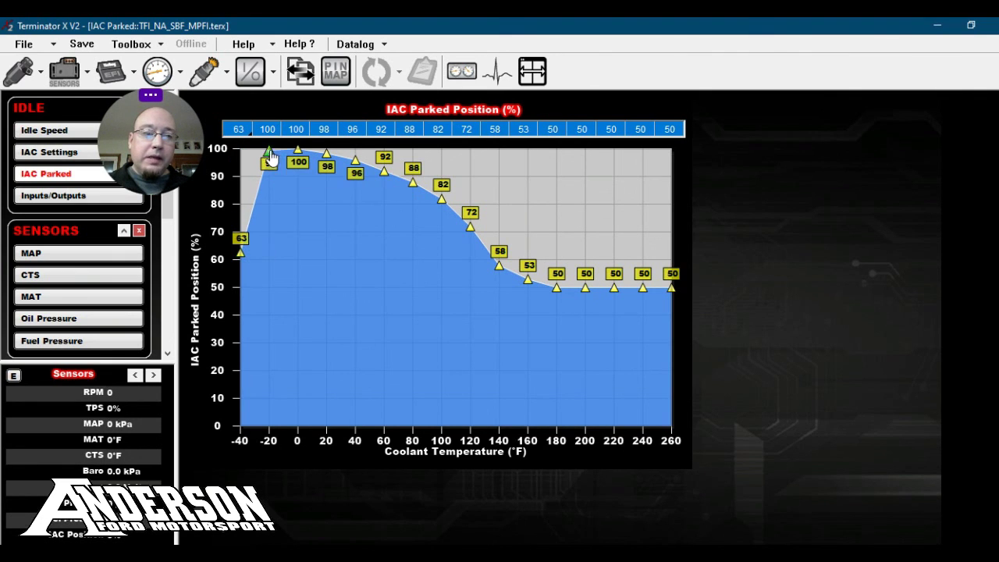
{"action": "left_click_drag", "start_coordinate": [269, 153], "coordinate": [290, 258]}
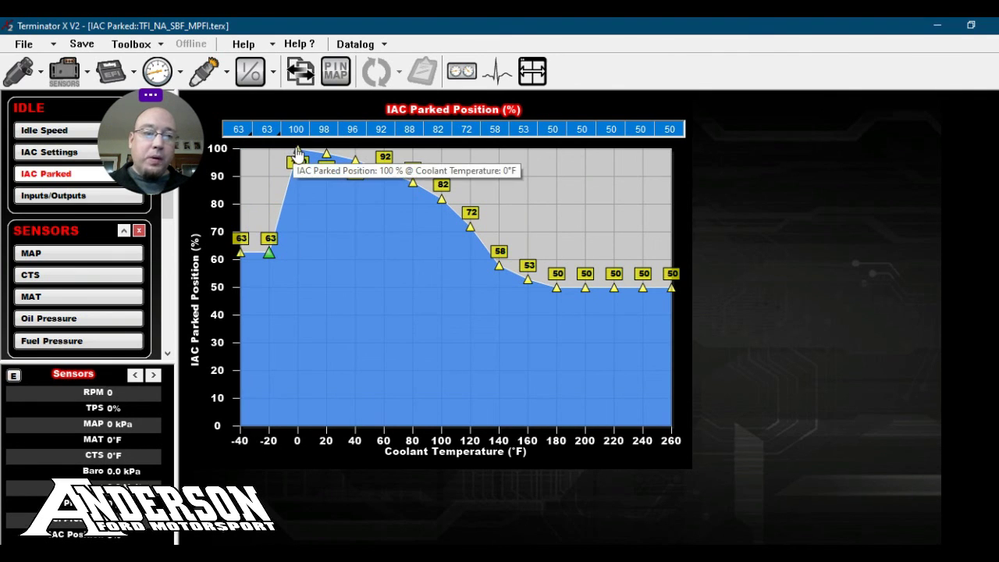
{"action": "left_click_drag", "start_coordinate": [293, 162], "coordinate": [314, 261]}
{"action": "mouse_move", "coordinate": [331, 162]}
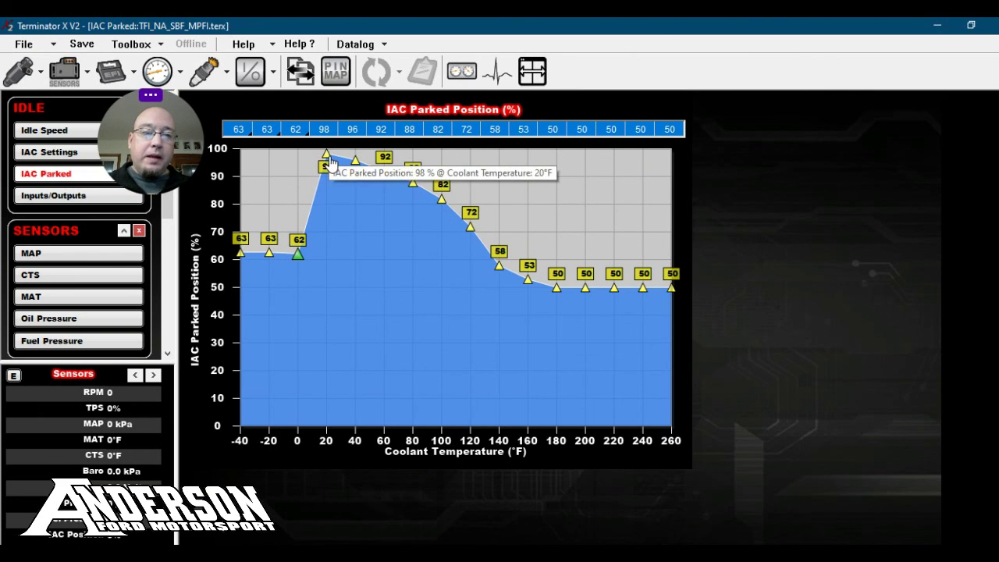
{"action": "left_click_drag", "start_coordinate": [331, 162], "coordinate": [338, 258]}
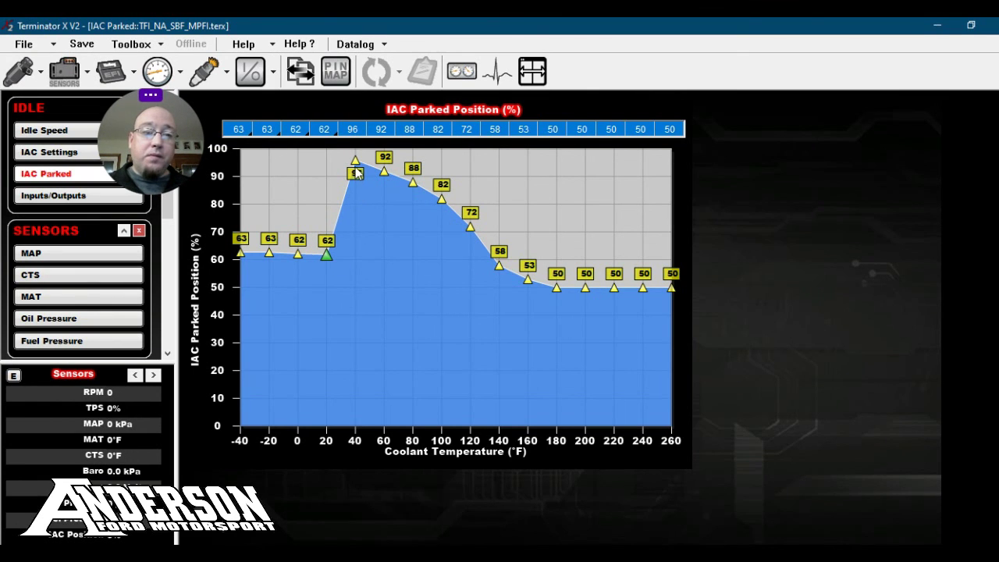
{"action": "left_click_drag", "start_coordinate": [356, 171], "coordinate": [367, 267]}
{"action": "left_click_drag", "start_coordinate": [388, 178], "coordinate": [399, 282]}
{"action": "left_click_drag", "start_coordinate": [411, 193], "coordinate": [429, 293]}
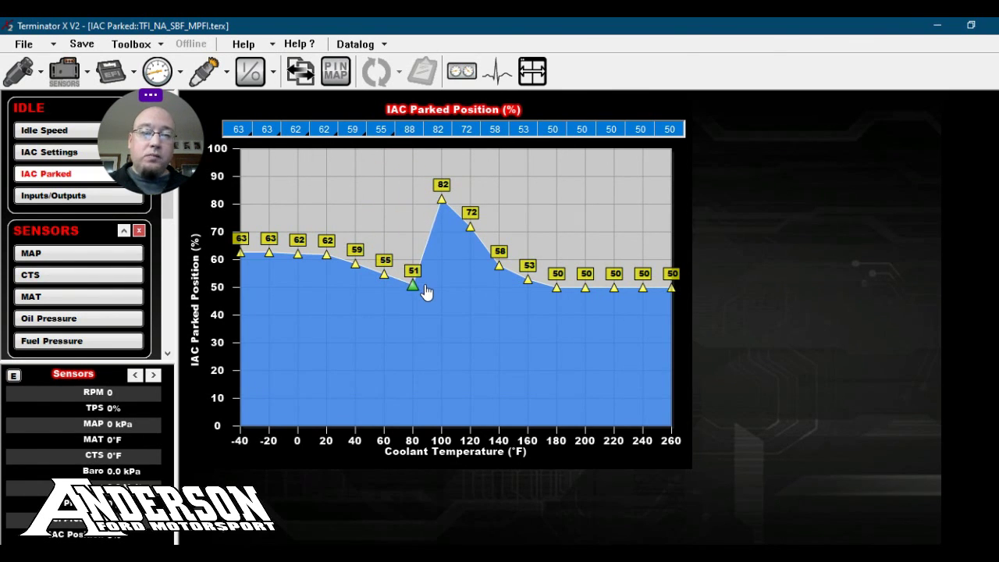
{"action": "left_click_drag", "start_coordinate": [442, 203], "coordinate": [455, 290]}
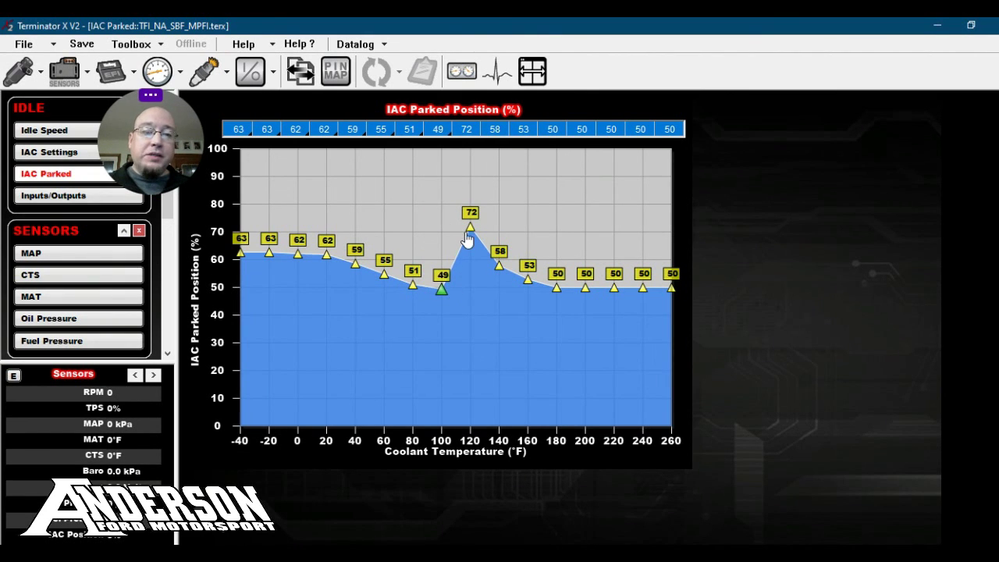
{"action": "left_click_drag", "start_coordinate": [471, 227], "coordinate": [474, 291]}
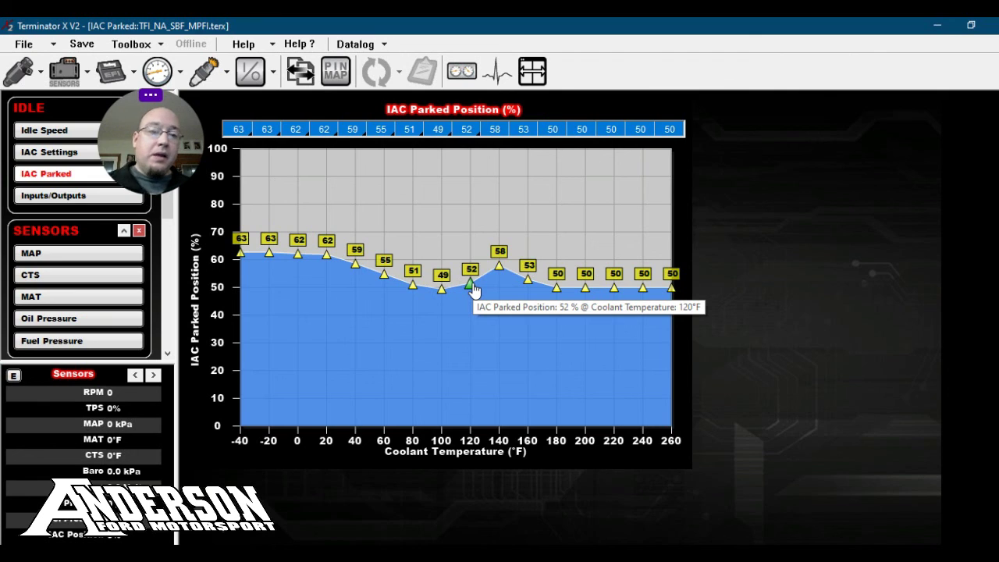
{"action": "left_click", "coordinate": [684, 133]}
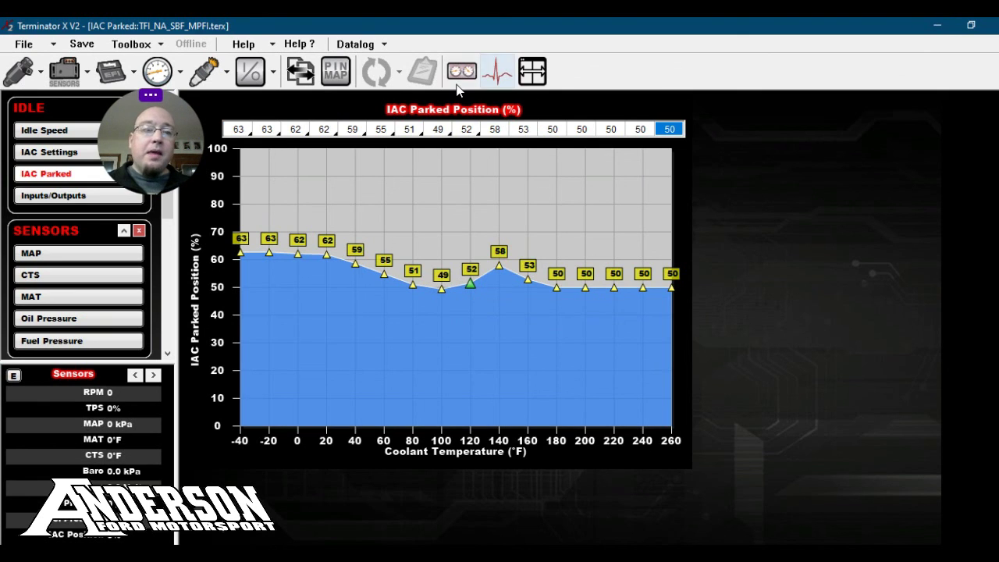
- In the pin map, assign the unassigned IAC PWM output to pin B3 and close it
{"action": "left_click", "coordinate": [342, 78]}
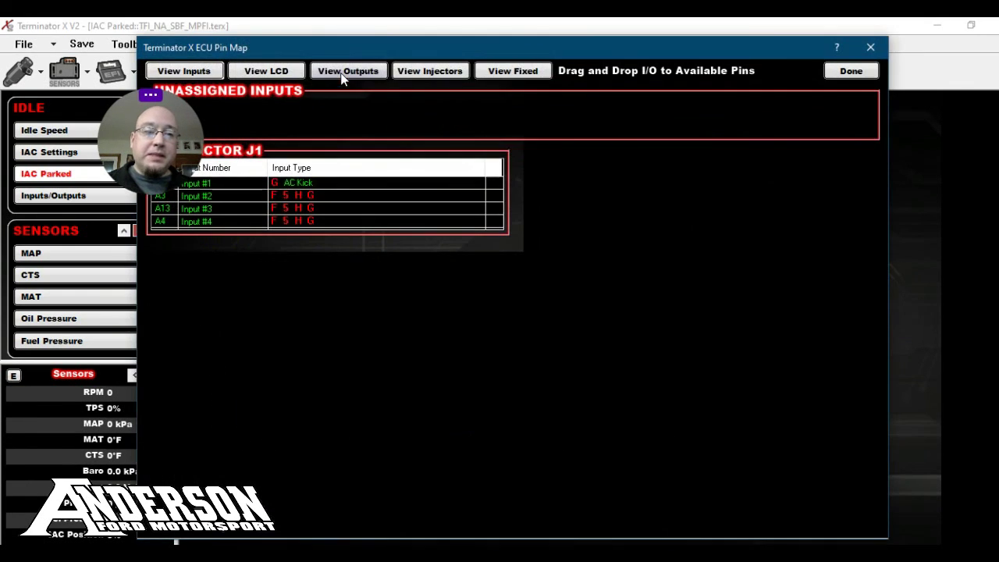
{"action": "left_click", "coordinate": [369, 73]}
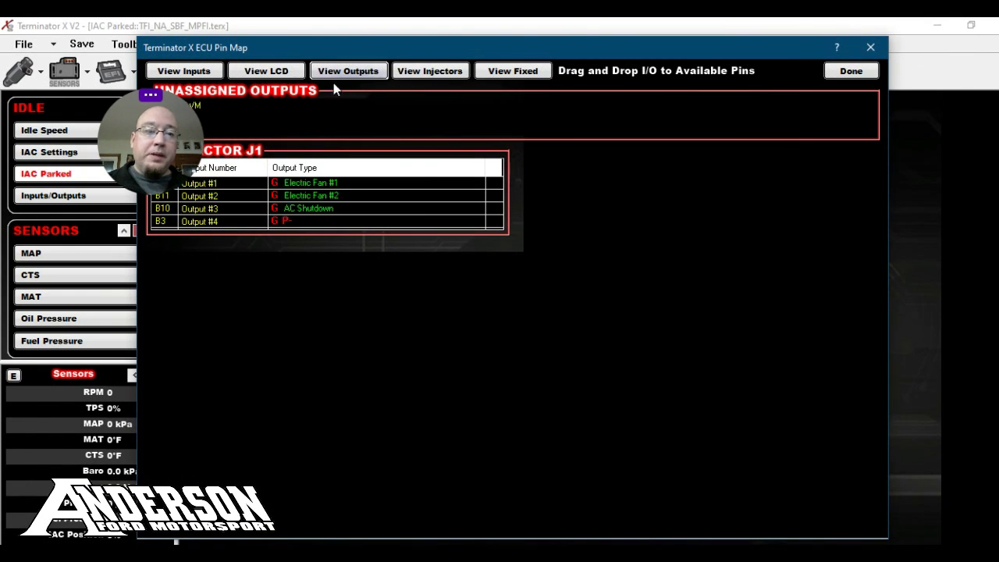
{"action": "left_click_drag", "start_coordinate": [169, 120], "coordinate": [74, 149]}
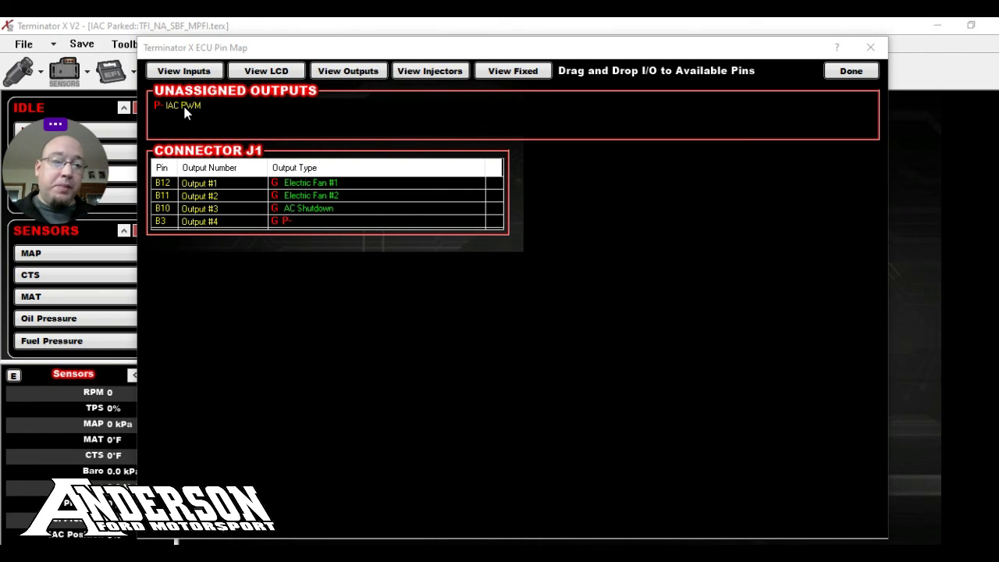
{"action": "left_click_drag", "start_coordinate": [186, 112], "coordinate": [187, 108]}
{"action": "left_click_drag", "start_coordinate": [291, 215], "coordinate": [297, 222]}
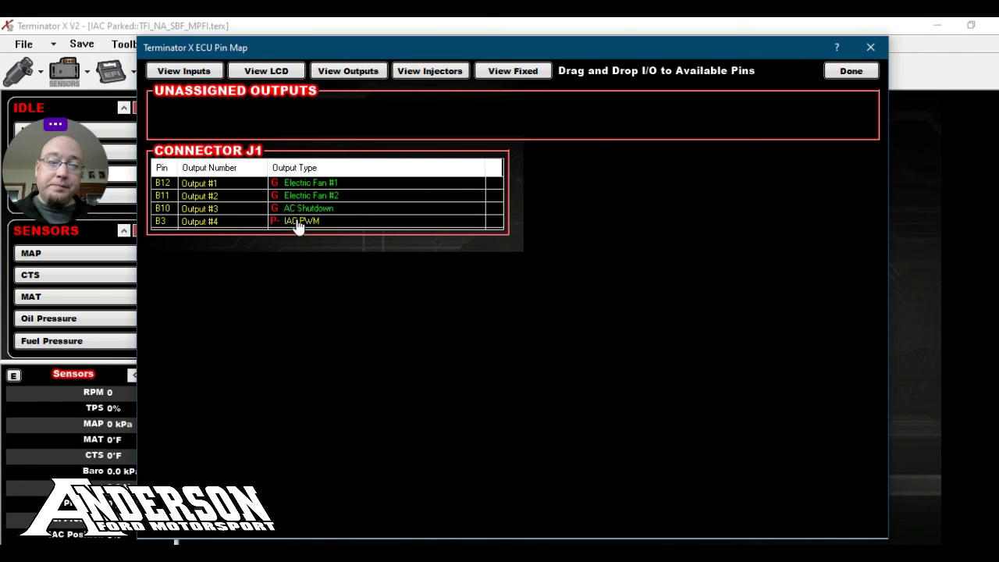
{"action": "left_click", "coordinate": [852, 79]}
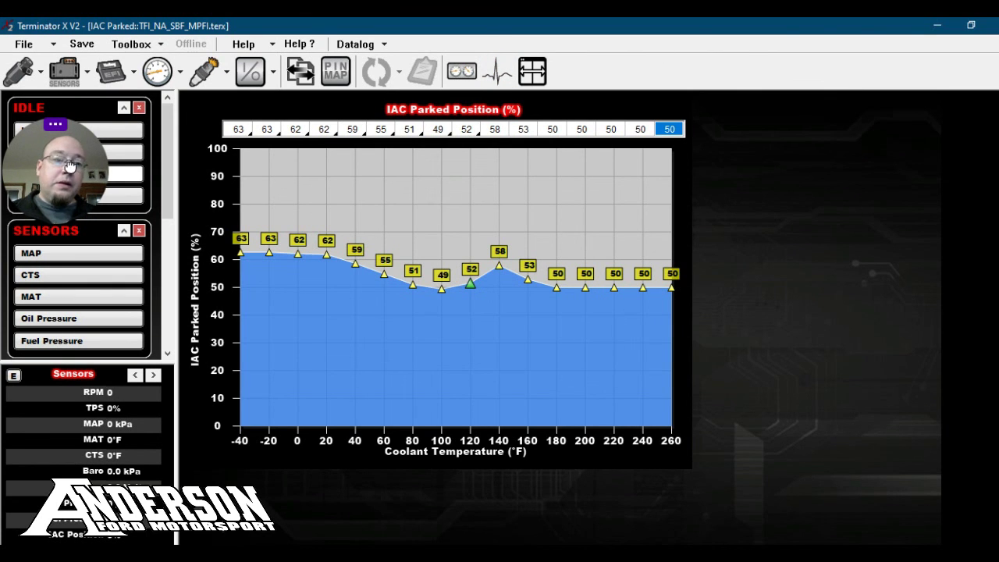
- Display the Base Fuel VE table after briefly checking the base spark timing table
{"action": "left_click_drag", "start_coordinate": [69, 167], "coordinate": [170, 169]}
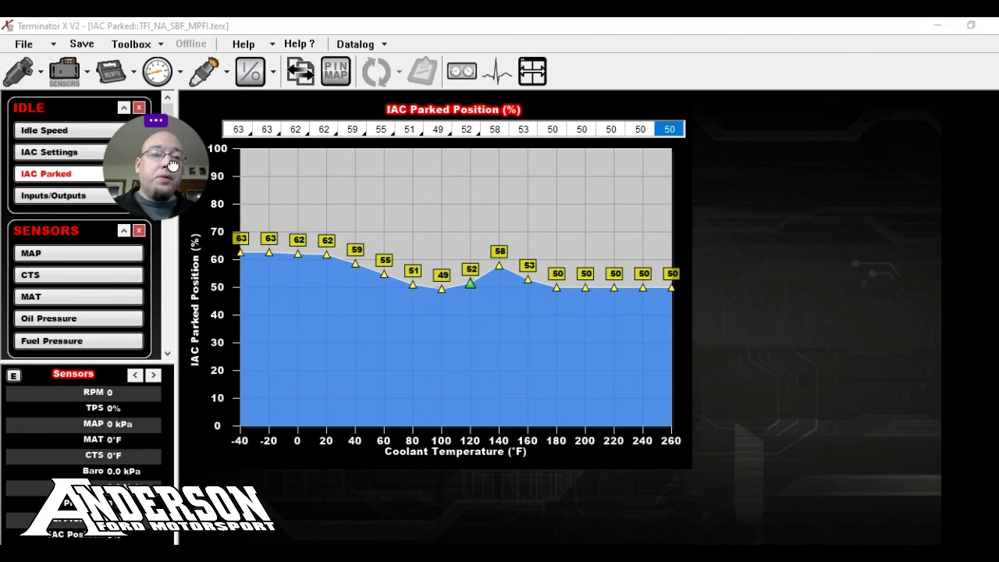
{"action": "left_click", "coordinate": [19, 78]}
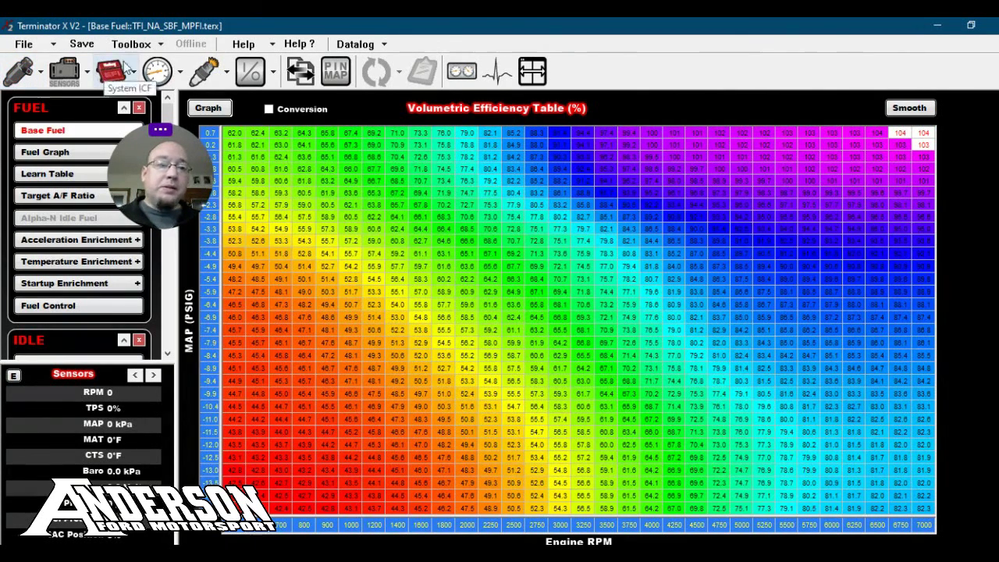
{"action": "left_click", "coordinate": [207, 73]}
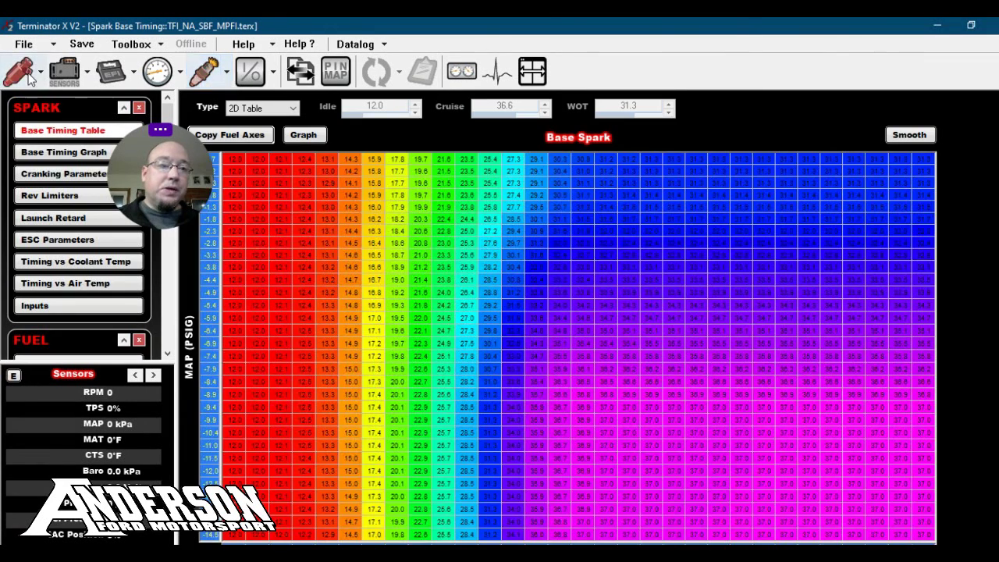
{"action": "left_click", "coordinate": [23, 73]}
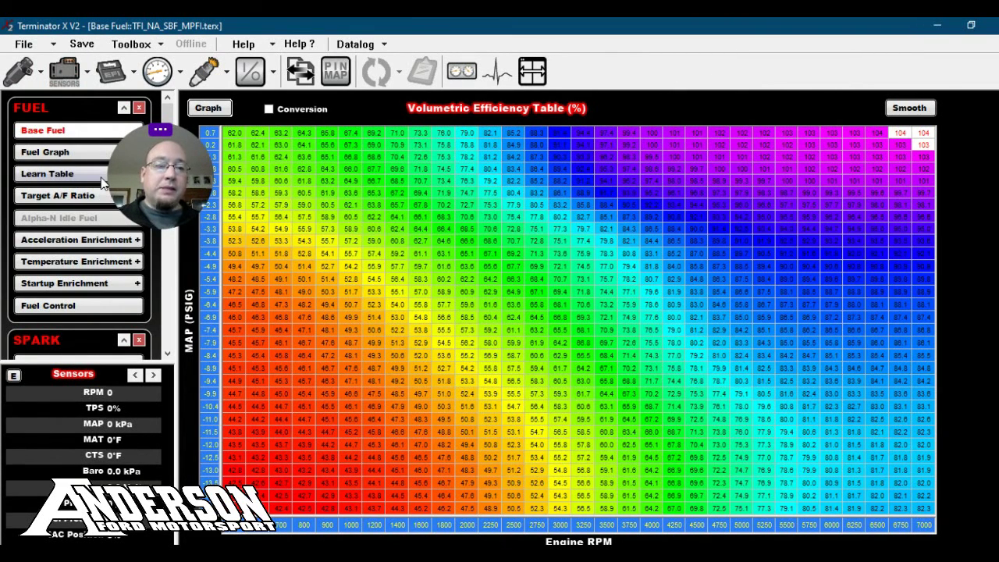
{"action": "left_click", "coordinate": [54, 45]}
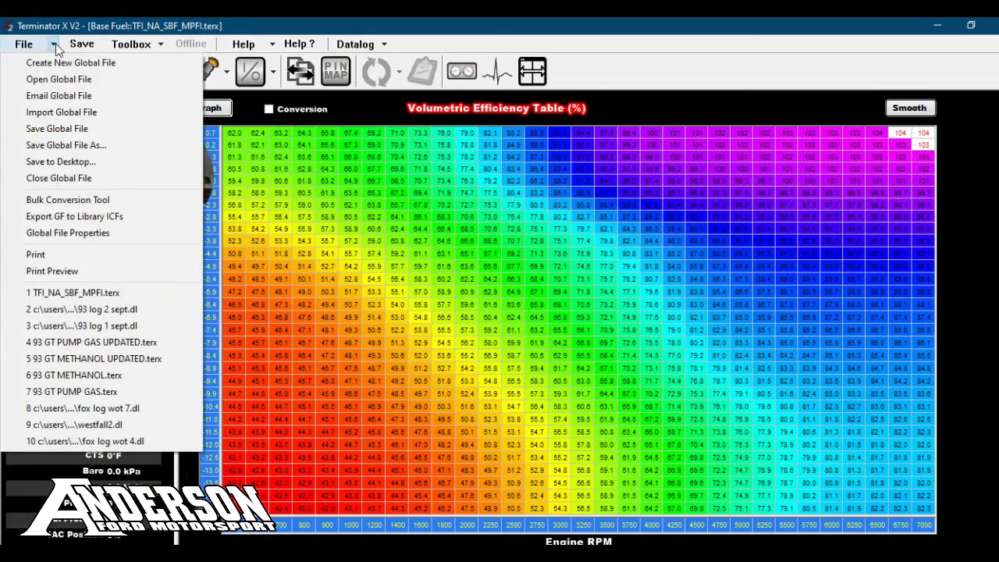
- Start Save Global File As for TFI_NA_SBF_MPFI with the Desktop as the location
{"action": "left_click", "coordinate": [67, 143]}
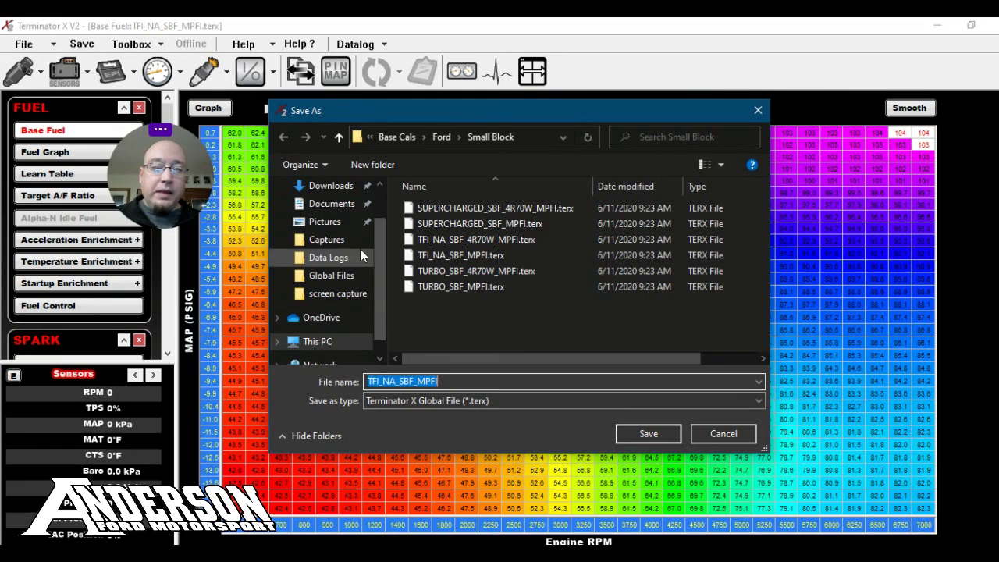
{"action": "scroll", "coordinate": [378, 265], "scroll_direction": "down", "scroll_amount": 1}
{"action": "scroll", "coordinate": [381, 291], "scroll_direction": "up", "scroll_amount": 1}
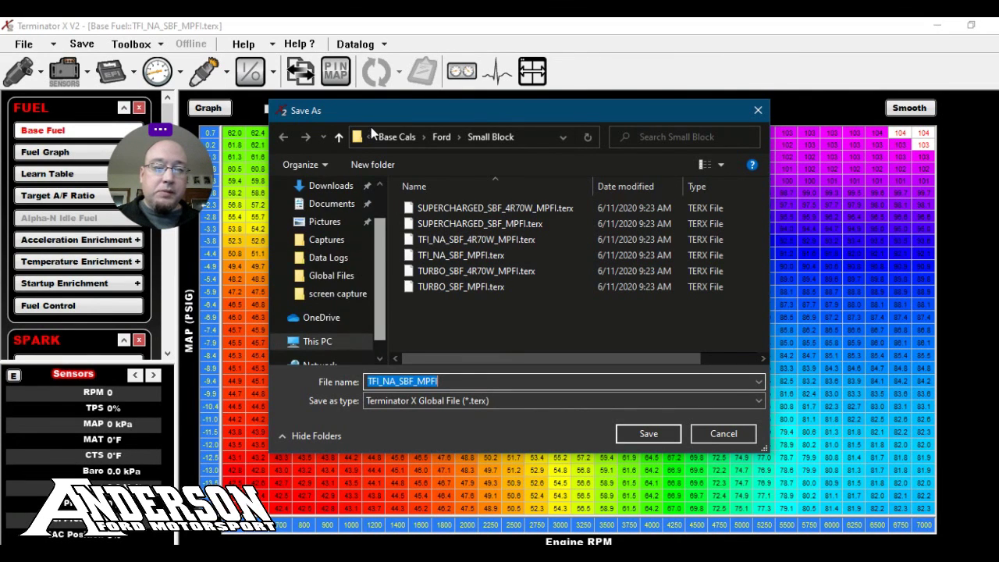
{"action": "scroll", "coordinate": [363, 210], "scroll_direction": "up", "scroll_amount": 3}
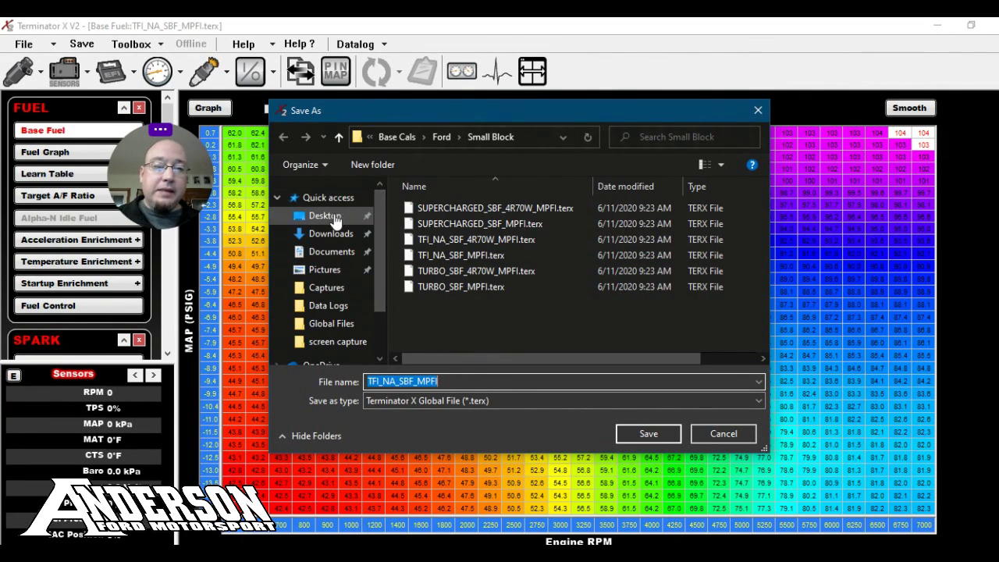
{"action": "left_click", "coordinate": [325, 216]}
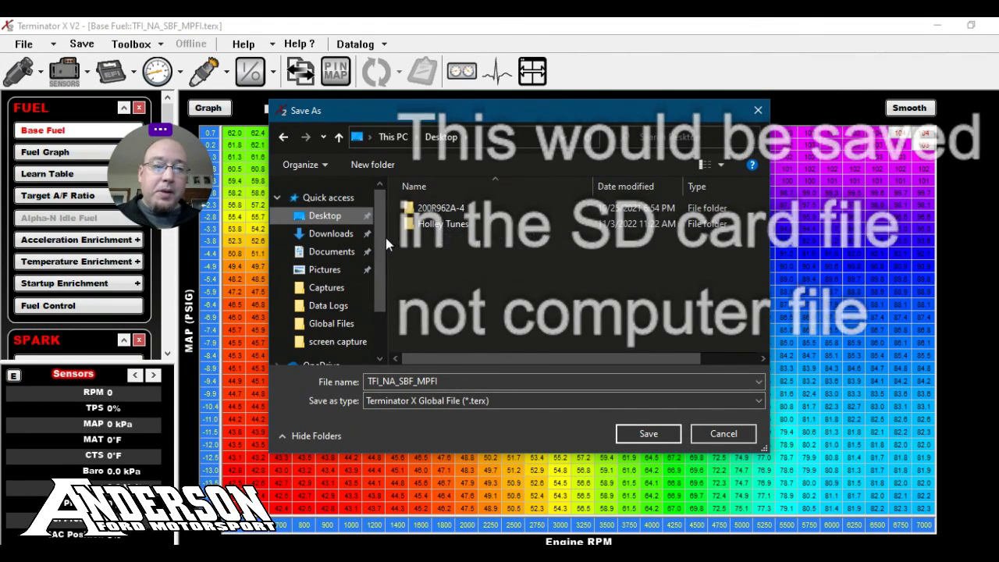
- Navigate into the 200R962A-4\HOLLEY\FW0200\Saved GCF folder
{"action": "double_click", "coordinate": [456, 208]}
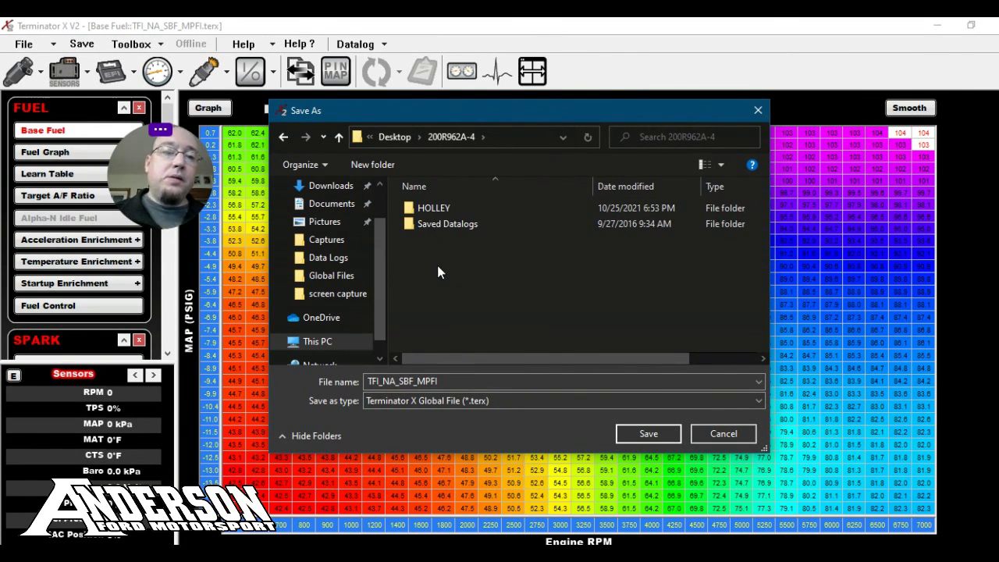
{"action": "double_click", "coordinate": [430, 209]}
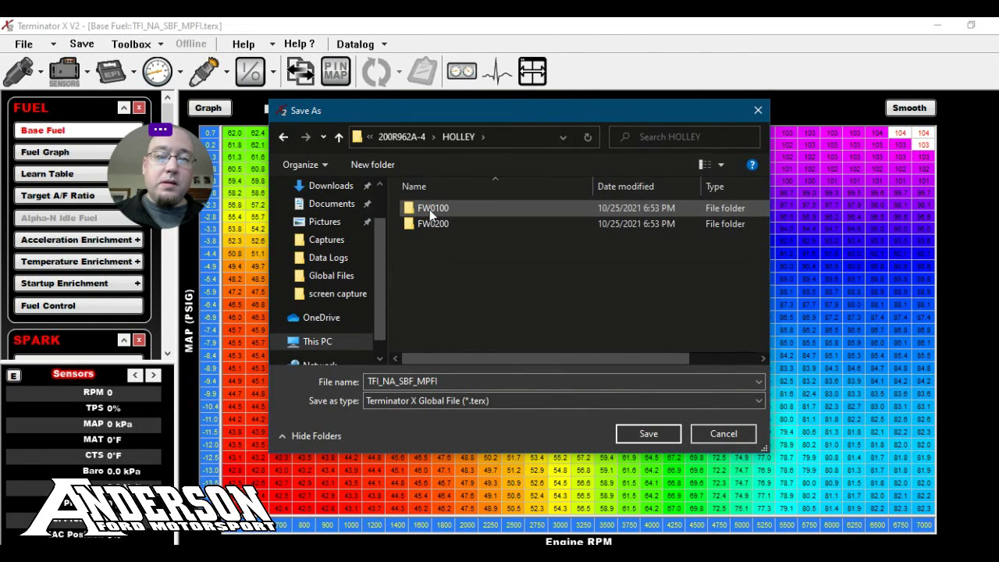
{"action": "double_click", "coordinate": [447, 223]}
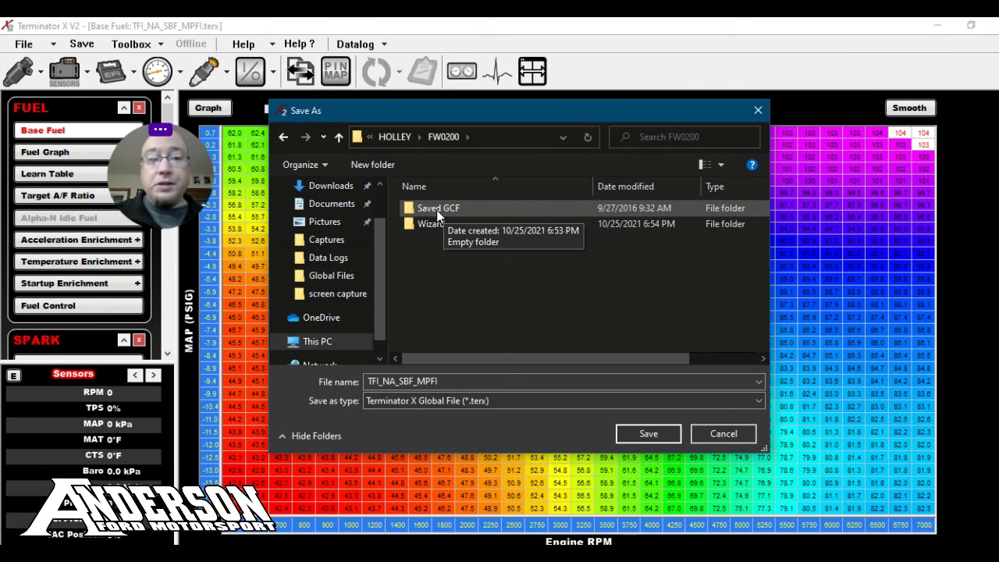
{"action": "double_click", "coordinate": [437, 212]}
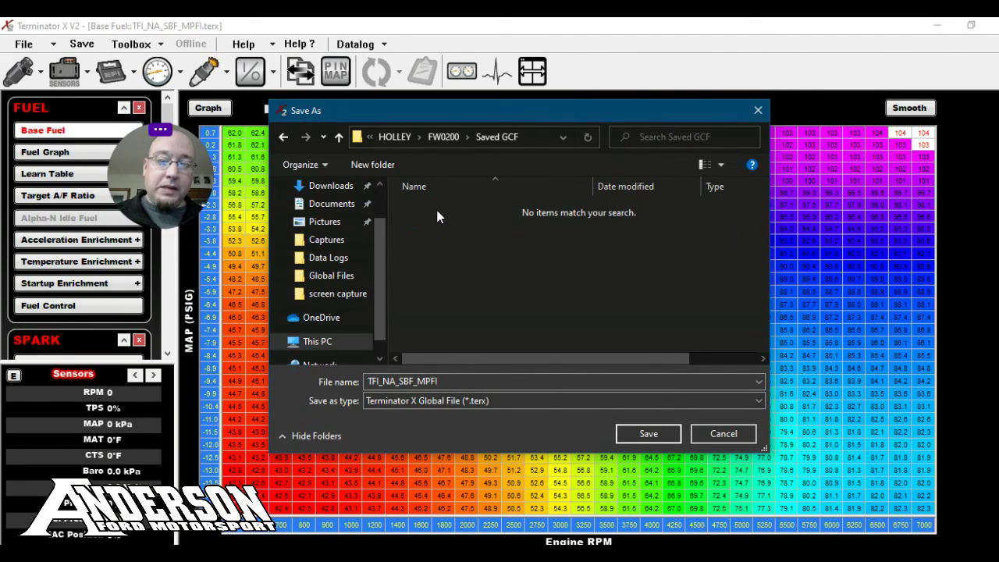
- Replace the file name with 'test tune 1' and save the global file
{"action": "double_click", "coordinate": [504, 381]}
{"action": "key", "text": "BackSpace"}
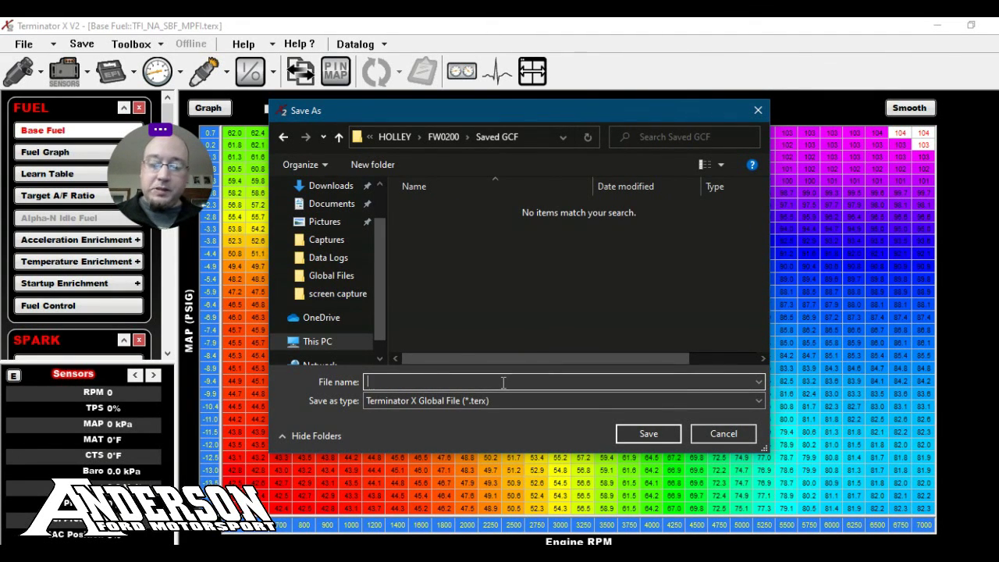
{"action": "type", "text": "test"}
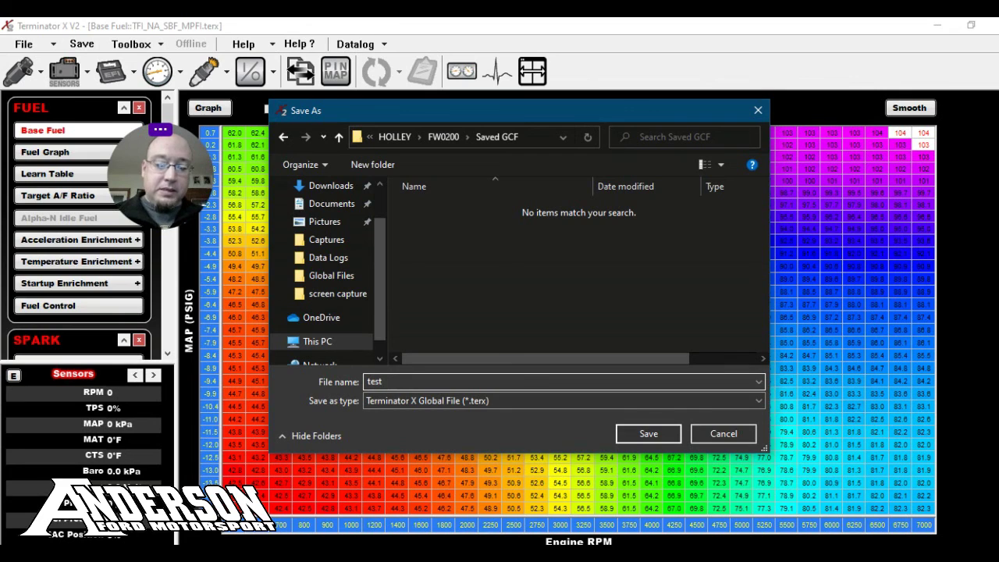
{"action": "type", "text": " tune 1"}
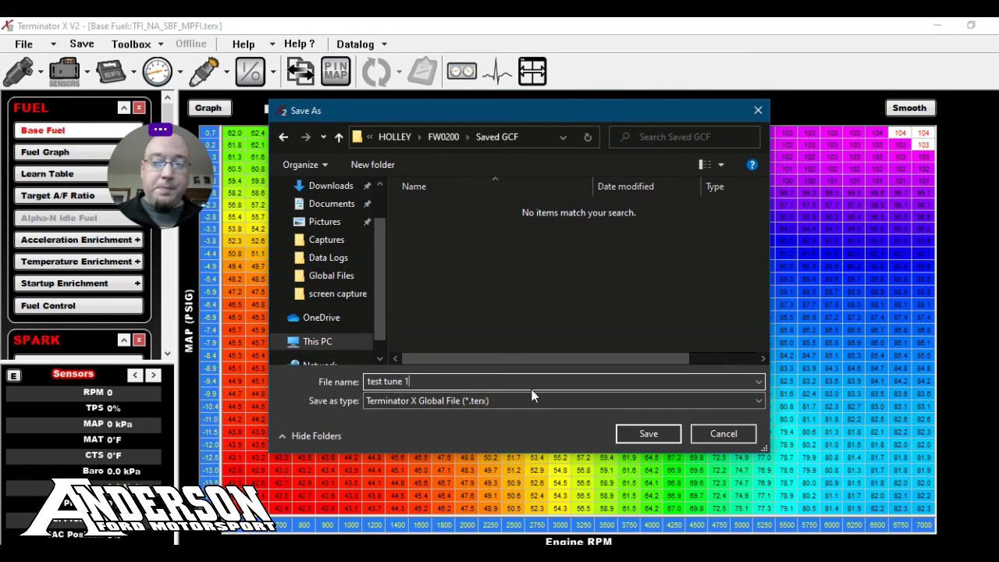
{"action": "left_click", "coordinate": [656, 437]}
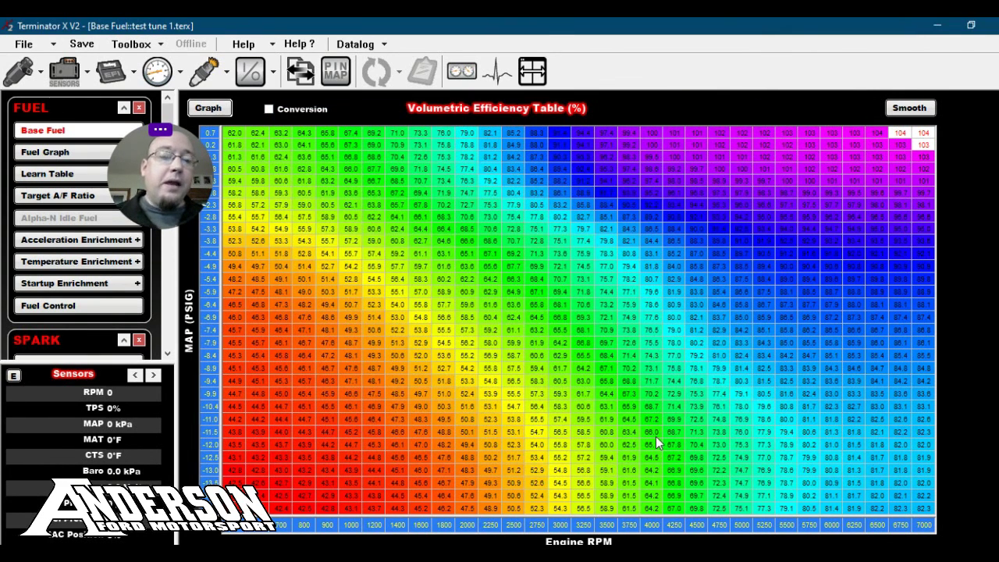